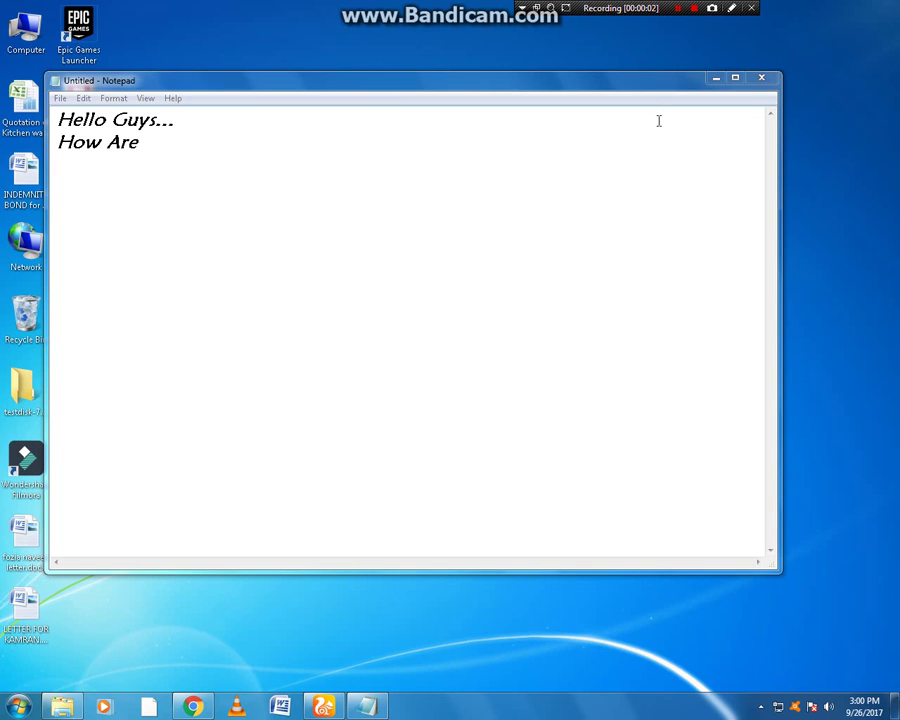
# - Continue the greeting with 'u I am from Pakistan .' and a new 'I Tell U..' line
pyautogui.click(157, 154)
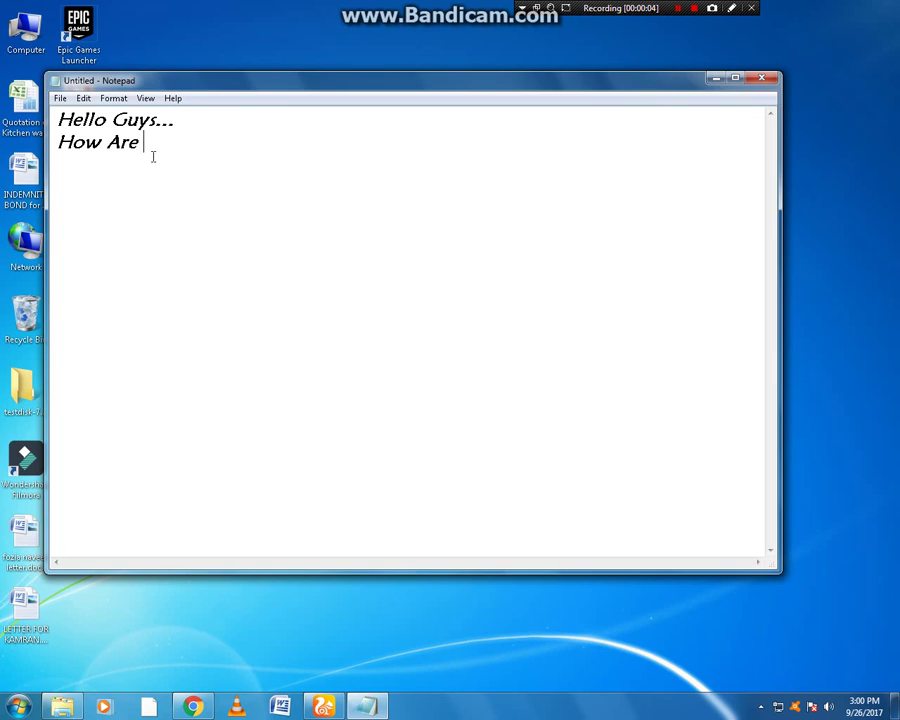
pyautogui.write('u ')
pyautogui.write('I am f')
pyautogui.write('rom Paki')
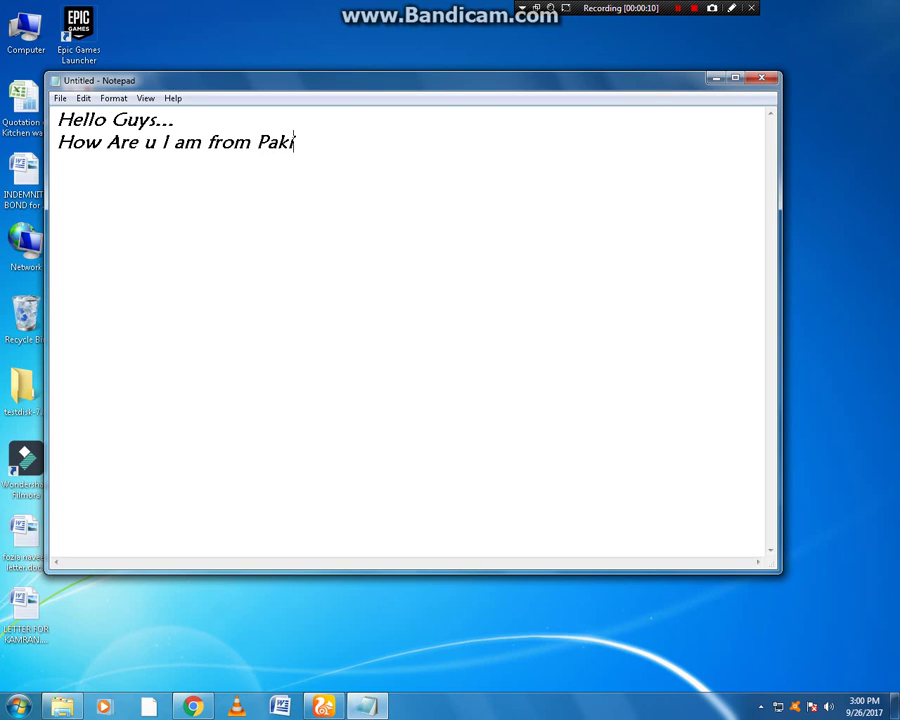
pyautogui.write('stan ')
pyautogui.write('..')
pyautogui.press('Return')
pyautogui.write('I a')
pyautogui.press('BackSpace')
pyautogui.write('Tell')
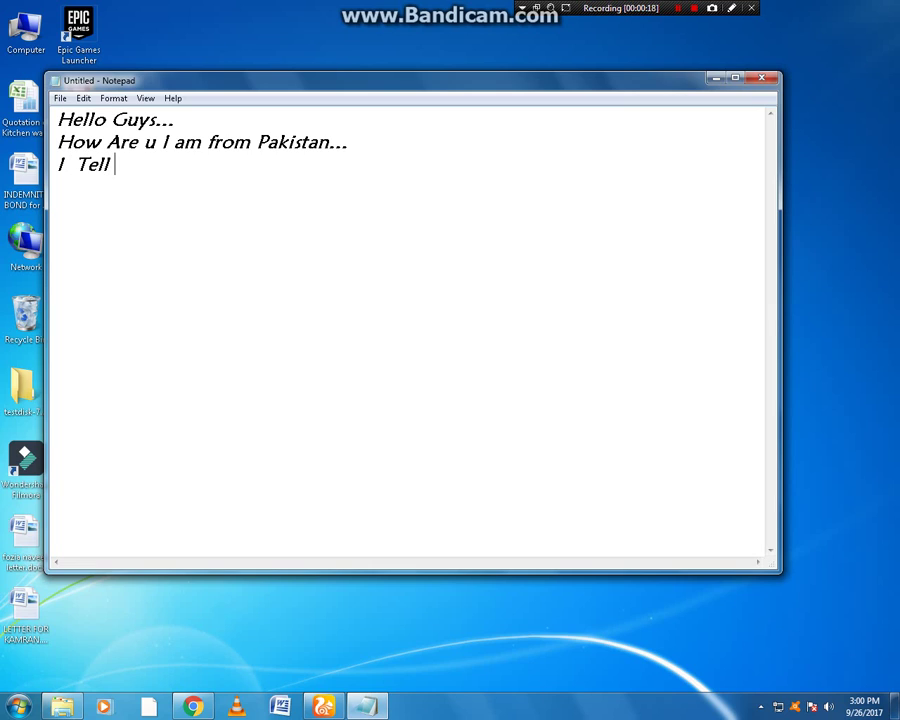
pyautogui.write(' U')
pyautogui.press('BackSpace')
pyautogui.press('BackSpace')
pyautogui.press('BackSpace')
pyautogui.press('BackSpace')
pyautogui.press('BackSpace')
pyautogui.press('BackSpace')
pyautogui.press('BackSpace')
pyautogui.press('BackSpace')
pyautogui.write('I ')
pyautogui.write('Tell U')
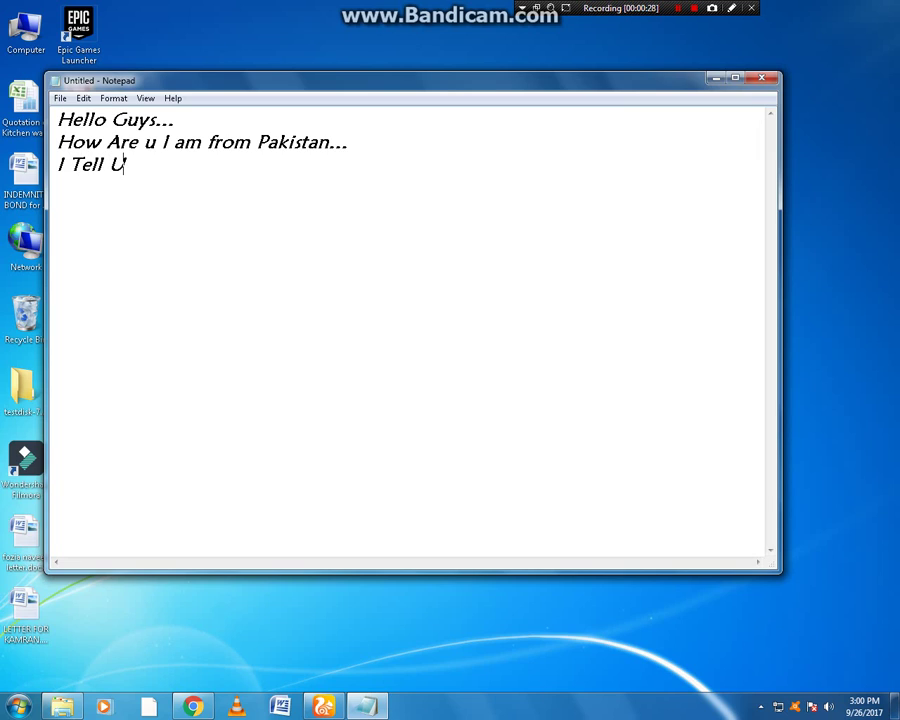
pyautogui.write(' Ho')
pyautogui.press('BackSpace')
pyautogui.press('BackSpace')
pyautogui.press('BackSpace')
pyautogui.write('..')
pyautogui.press('Return')
# - Add the line 'How to Convert (MS Word File) into PDF...' followed by 'Okay...'
pyautogui.write('Ho')
pyautogui.write('w to ')
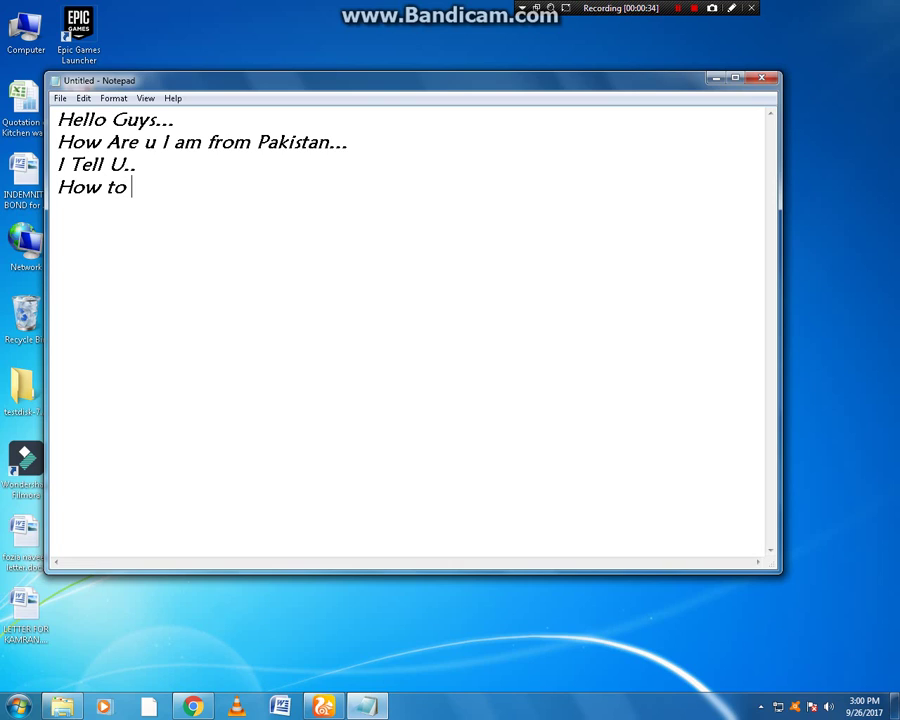
pyautogui.write('Con')
pyautogui.write('veret')
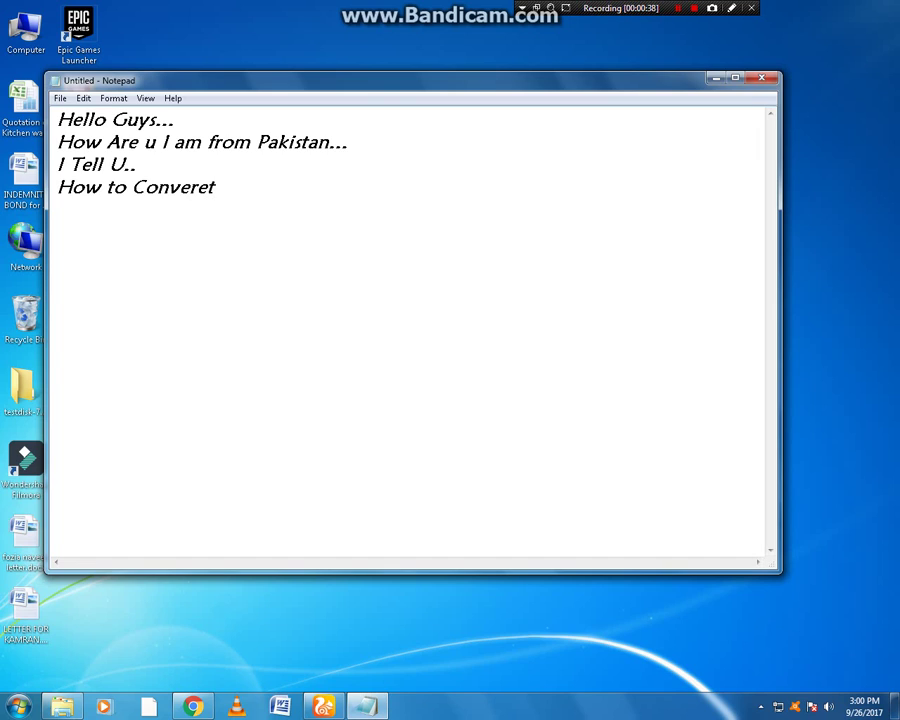
pyautogui.press('Left')
pyautogui.press('BackSpace')
pyautogui.press('Right')
pyautogui.write('W')
pyautogui.write('ord Fi')
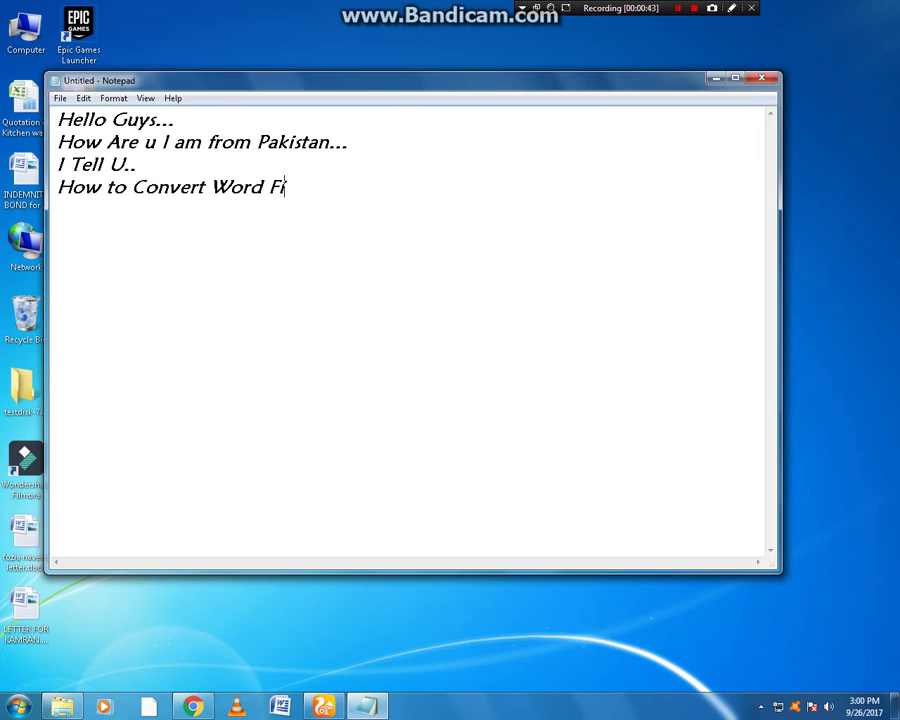
pyautogui.write('le o')
pyautogui.press('BackSpace')
pyautogui.write('i')
pyautogui.write('nto')
pyautogui.click(210, 187)
pyautogui.write('(')
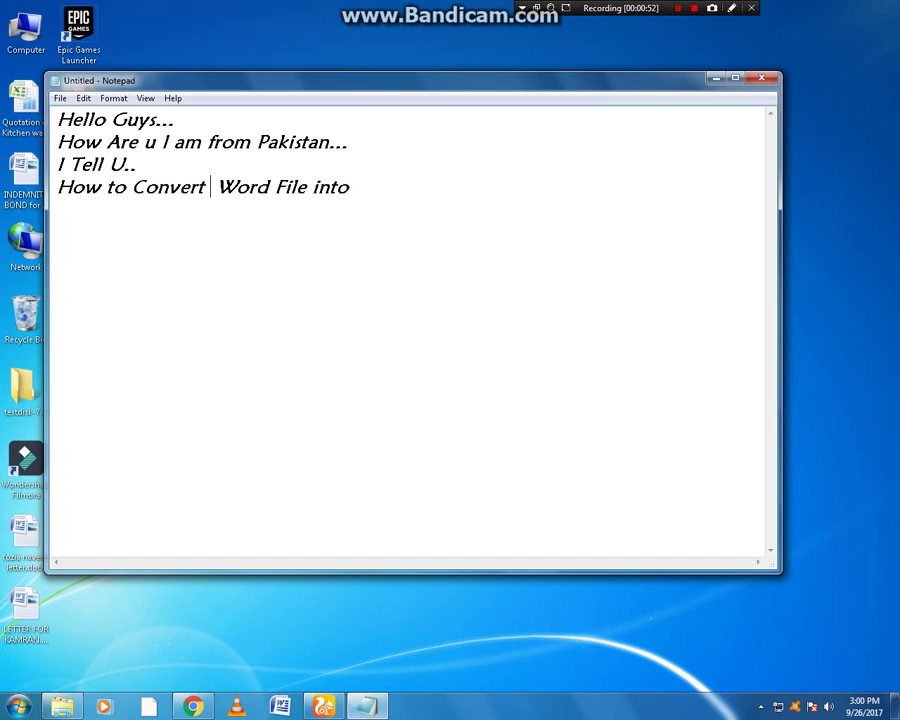
pyautogui.write('MS')
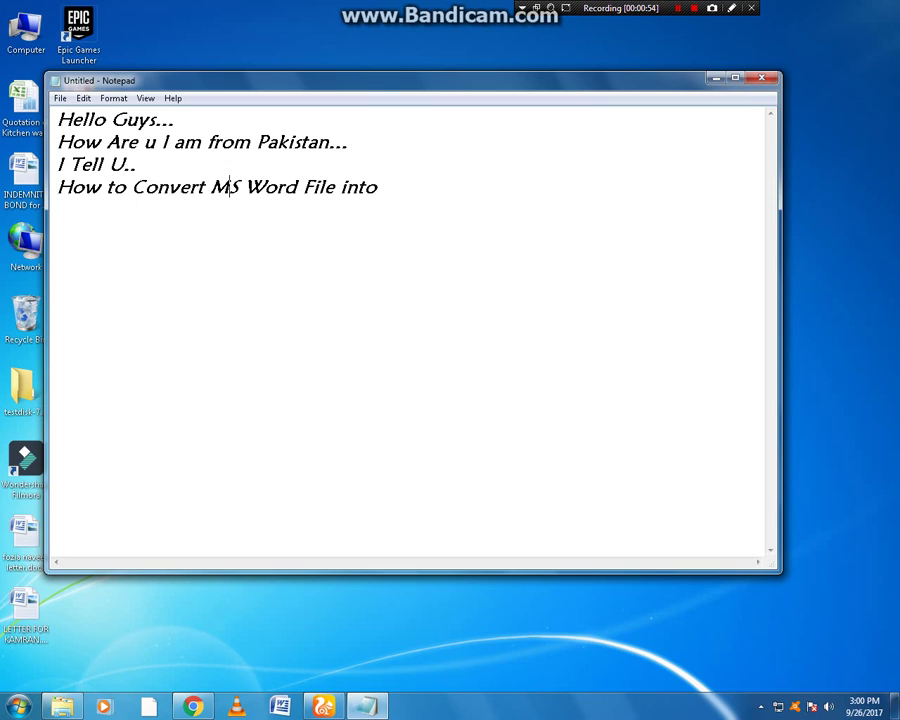
pyautogui.click(214, 187)
pyautogui.write('(')
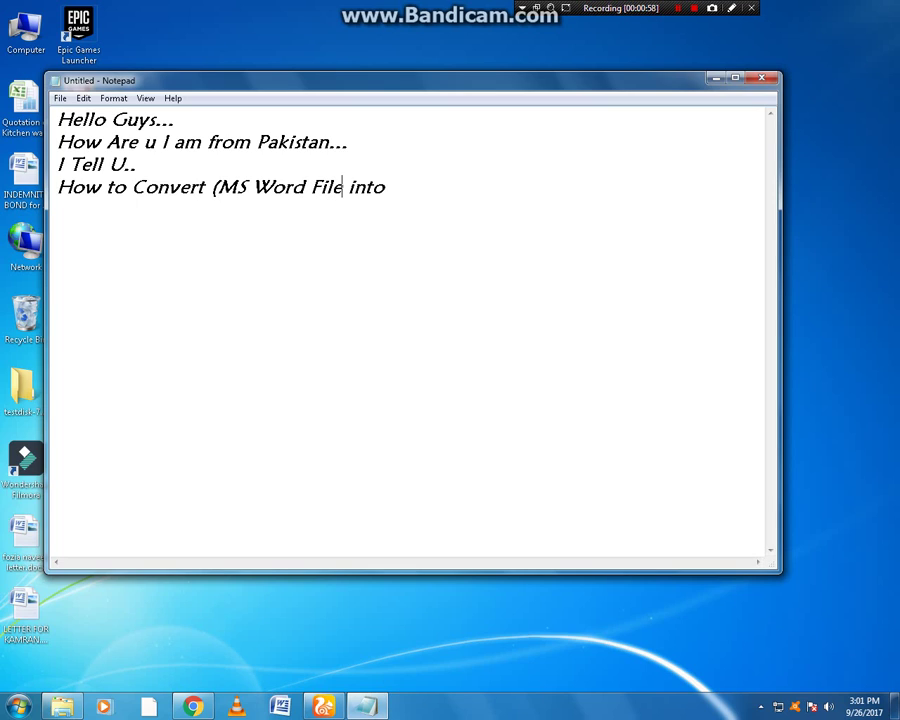
pyautogui.click(343, 187)
pyautogui.write(')')
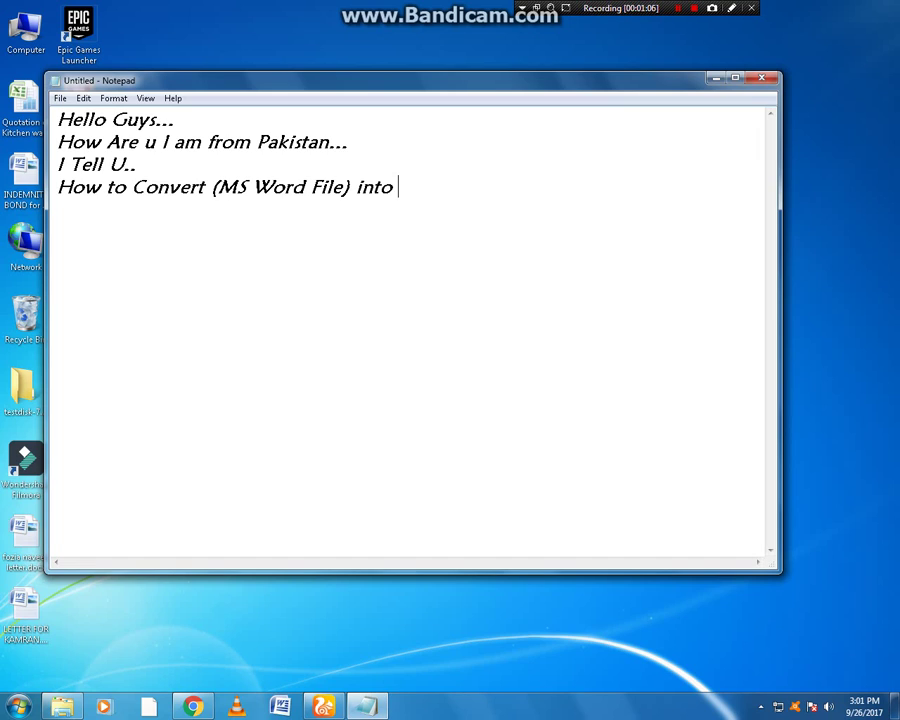
pyautogui.write('PD')
pyautogui.write('F')
pyautogui.write('...  ')
pyautogui.write('Okay')
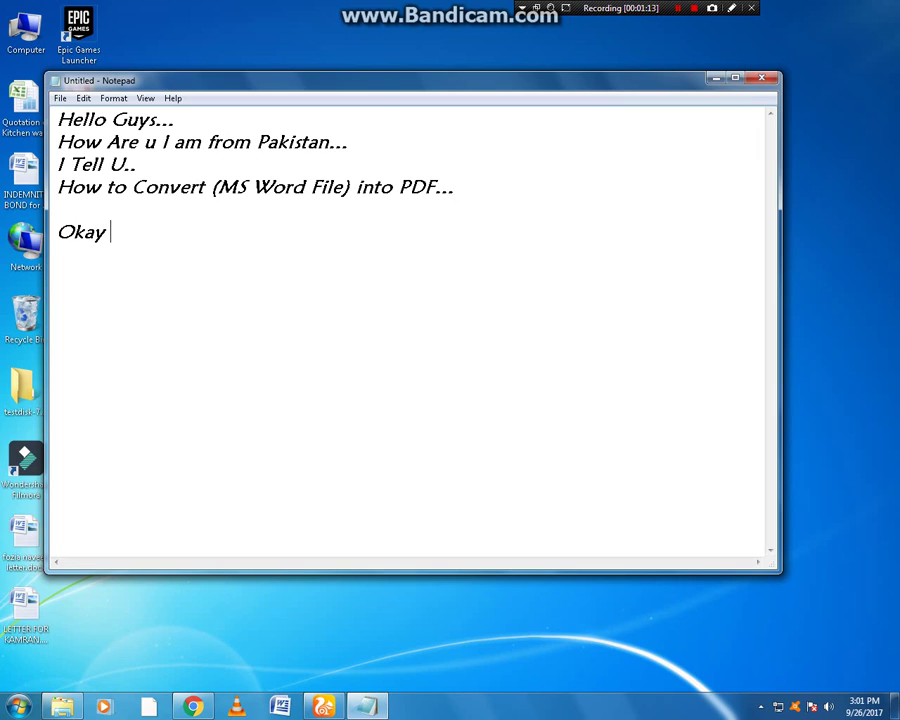
pyautogui.write('...')
# - Add '1st Step is...' and '1. Subscribe my Channel....', fixing the CHannel capitalisation
pyautogui.press('Return')
pyautogui.write('I')
pyautogui.write('st ')
pyautogui.write('Ste')
pyautogui.write('p Is')
pyautogui.press('BackSpace')
pyautogui.press('BackSpace')
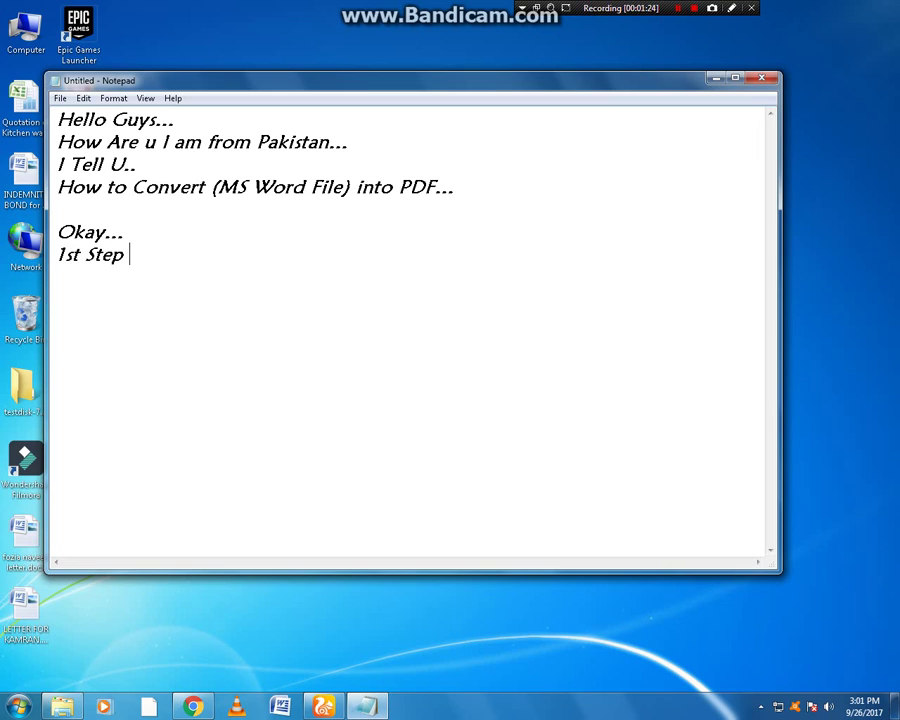
pyautogui.write('is...')
pyautogui.press('Return')
pyautogui.write('1. S')
pyautogui.write('ubscrib')
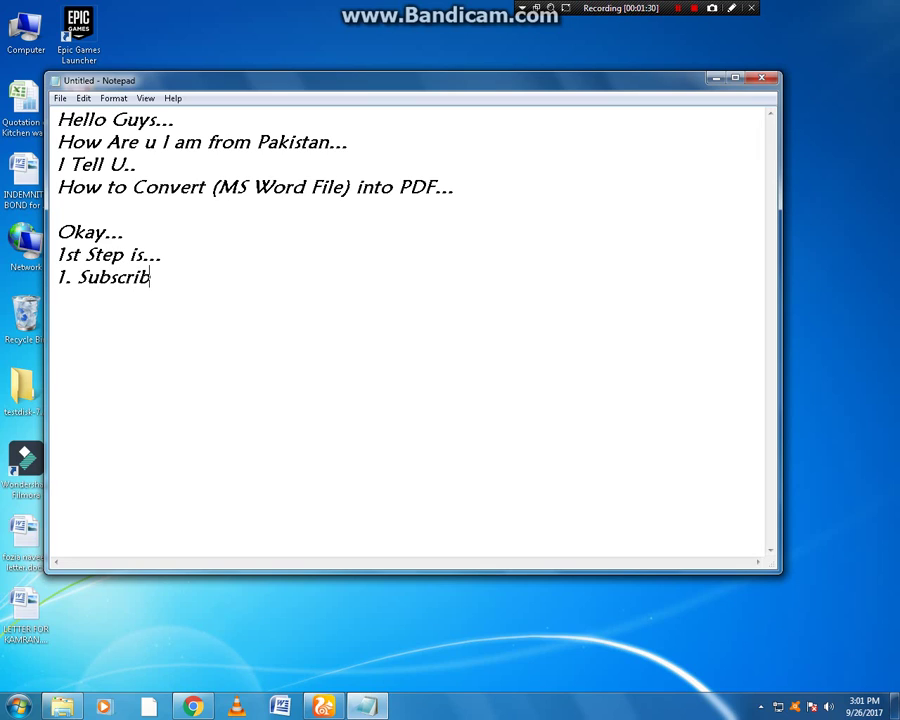
pyautogui.write('e my CHann')
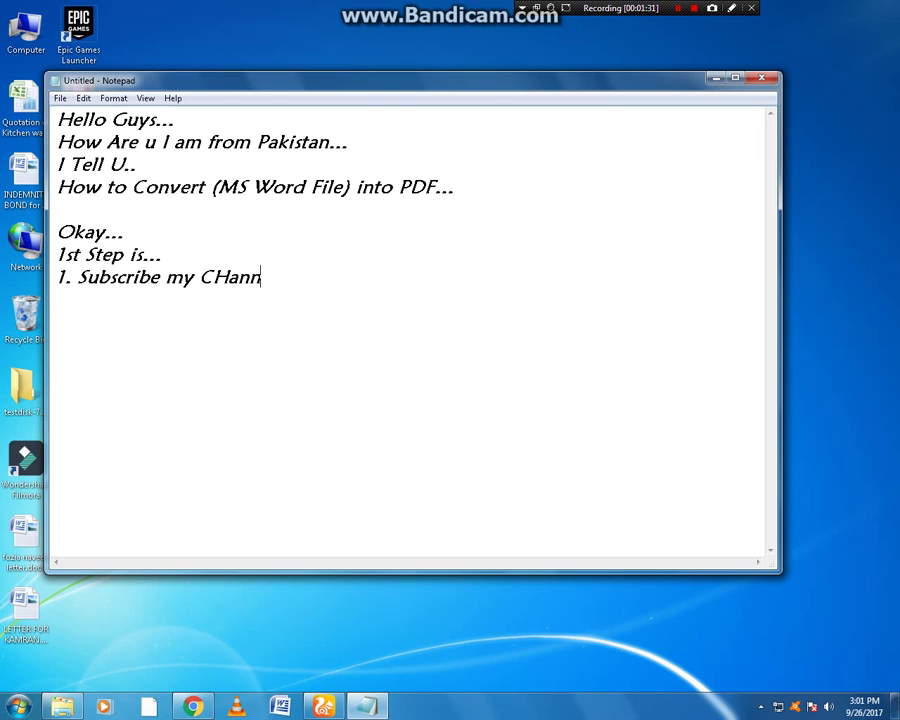
pyautogui.write('el')
pyautogui.click(213, 277)
pyautogui.press('Right')
pyautogui.press('BackSpace')
pyautogui.write('h')
pyautogui.press('Right')
pyautogui.press('Right')
pyautogui.press('Right')
pyautogui.press('Right')
pyautogui.press('Right')
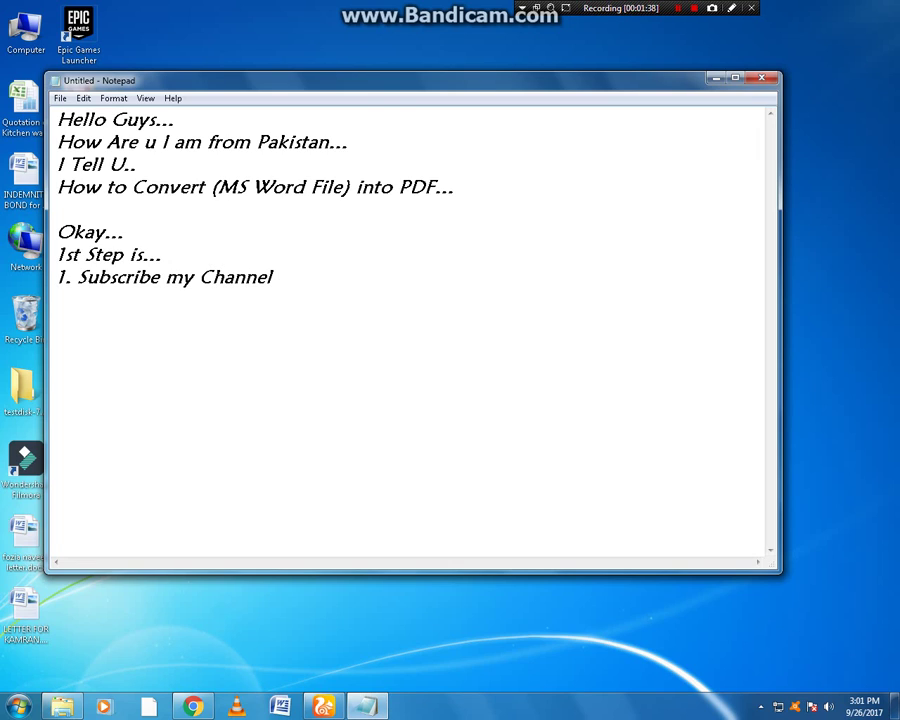
pyautogui.write('....')
# - Add '2. Click On Bell I con....' and begin the third item with '3. Follw Me'
pyautogui.press('Return')
pyautogui.write('2. ')
pyautogui.write('Click ')
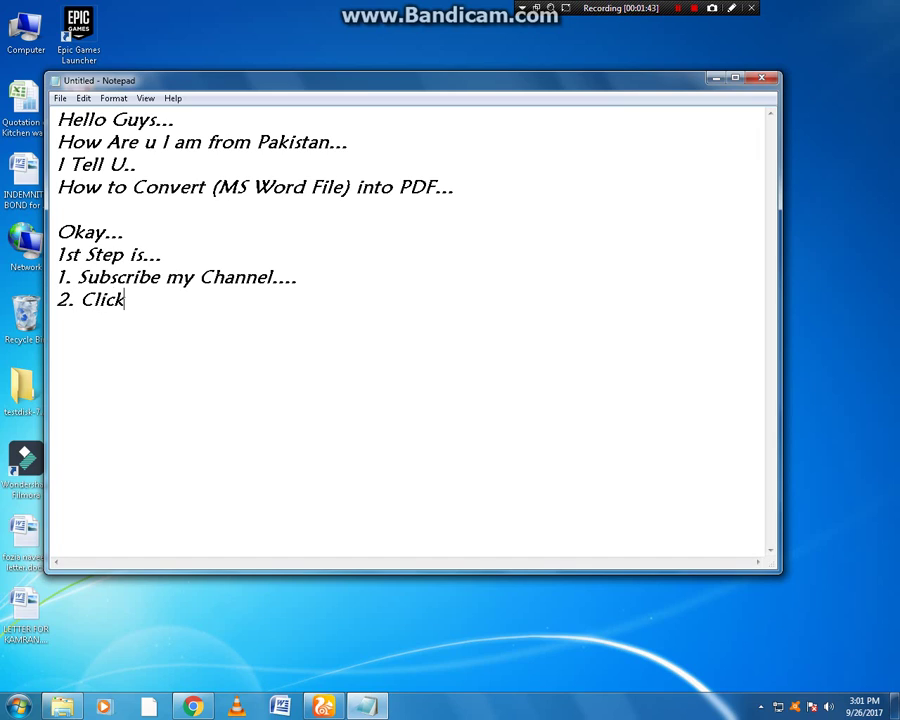
pyautogui.write('On Be')
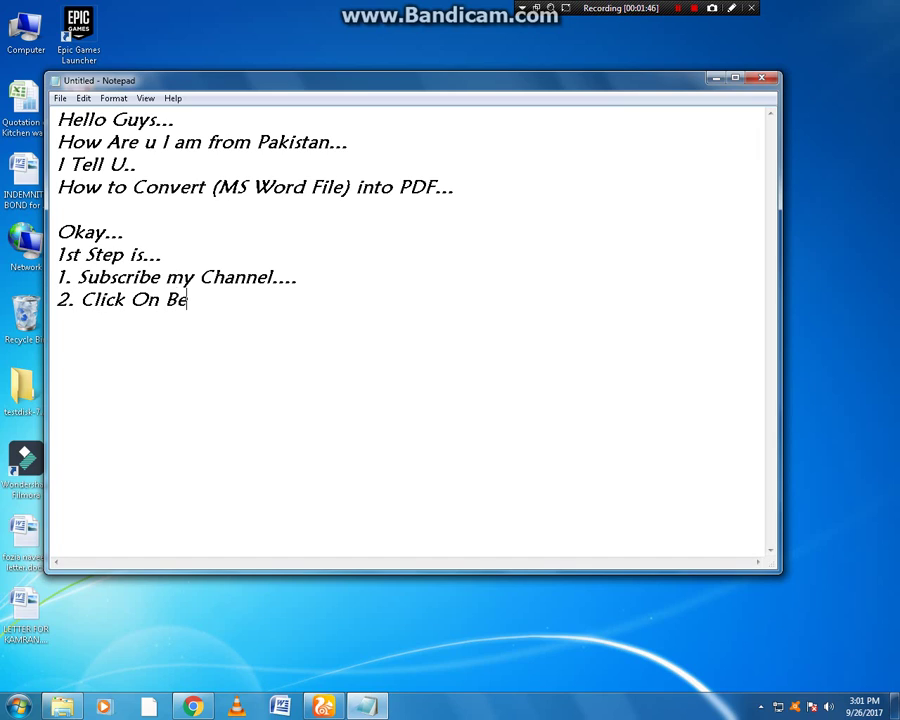
pyautogui.write('ll I con....')
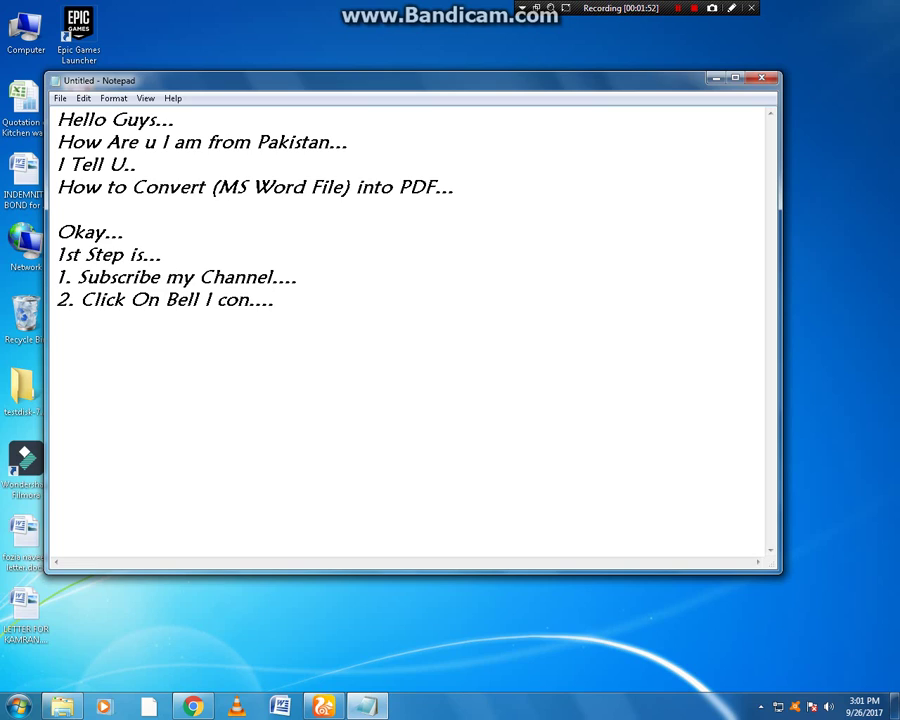
pyautogui.press('Return')
pyautogui.write('3')
pyautogui.write('. ')
pyautogui.write('Foll')
pyautogui.write('w Me')
# - Rewrite item 3 as a reminder to like the video, ending '...No No problem....'
pyautogui.press('BackSpace')
pyautogui.press('BackSpace')
pyautogui.press('BackSpace')
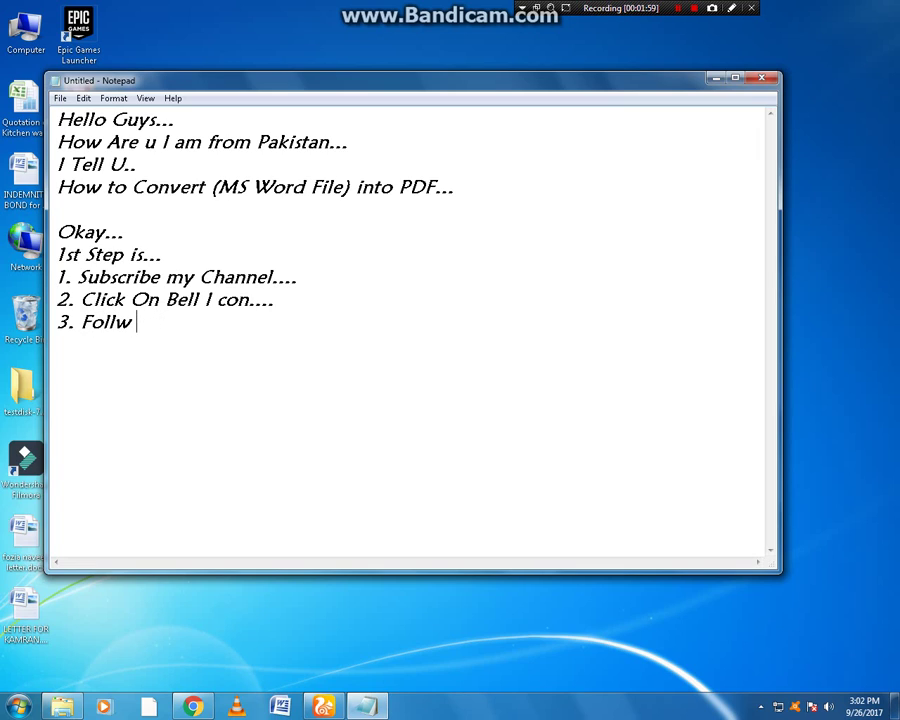
pyautogui.press('BackSpace')
pyautogui.press('BackSpace')
pyautogui.press('BackSpace')
pyautogui.press('BackSpace')
pyautogui.press('BackSpace')
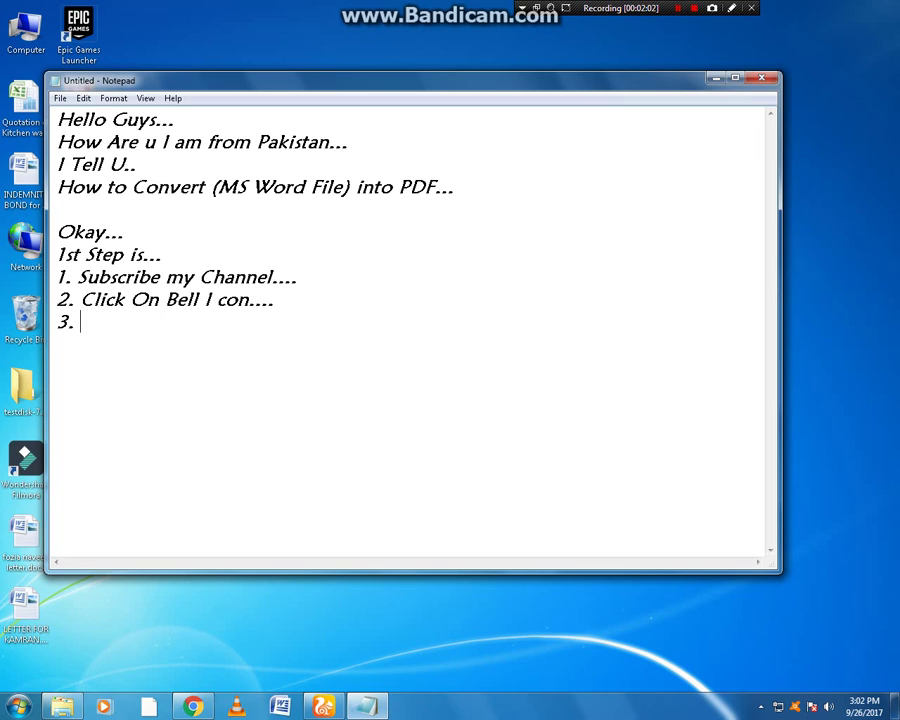
pyautogui.write('Don')
pyautogui.write("'t ")
pyautogui.write('Forgett ')
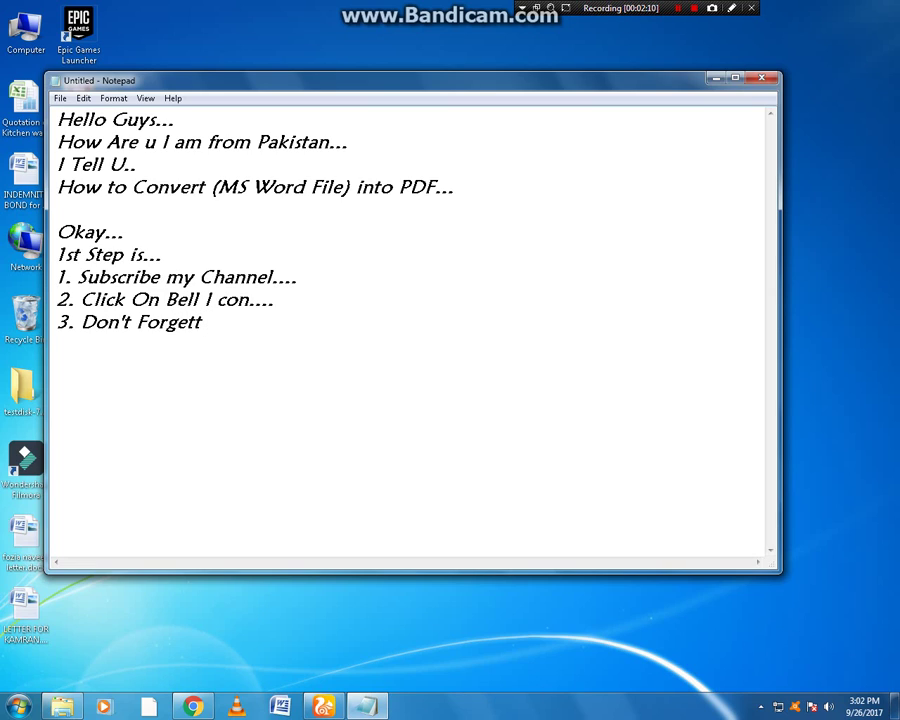
pyautogui.write('Like my v')
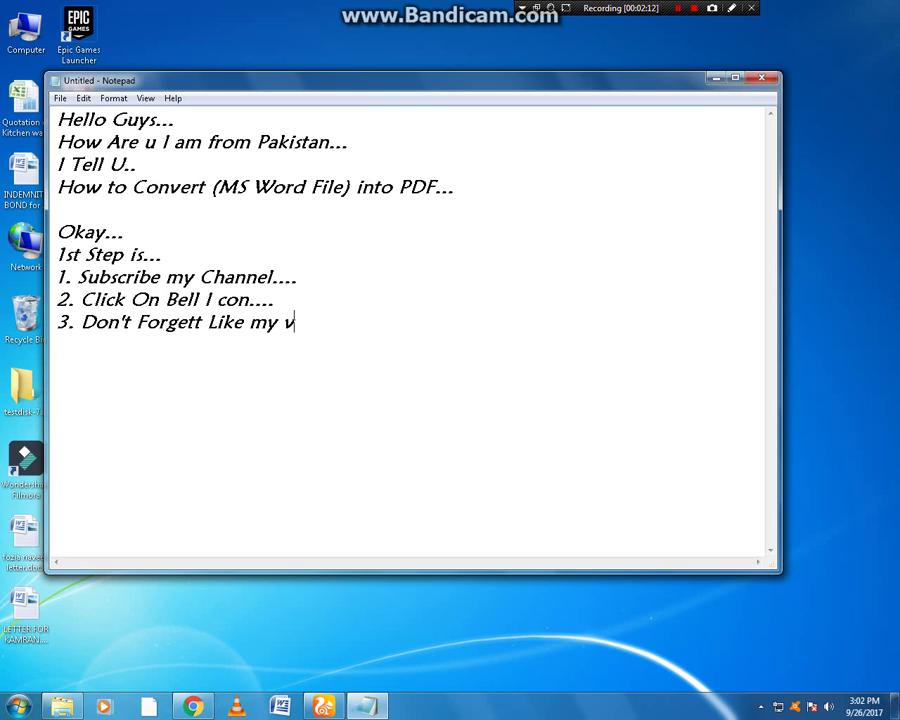
pyautogui.write('i')
pyautogui.press('BackSpace')
pyautogui.press('BackSpace')
pyautogui.press('BackSpace')
pyautogui.press('BackSpace')
pyautogui.press('BackSpace')
pyautogui.press('BackSpace')
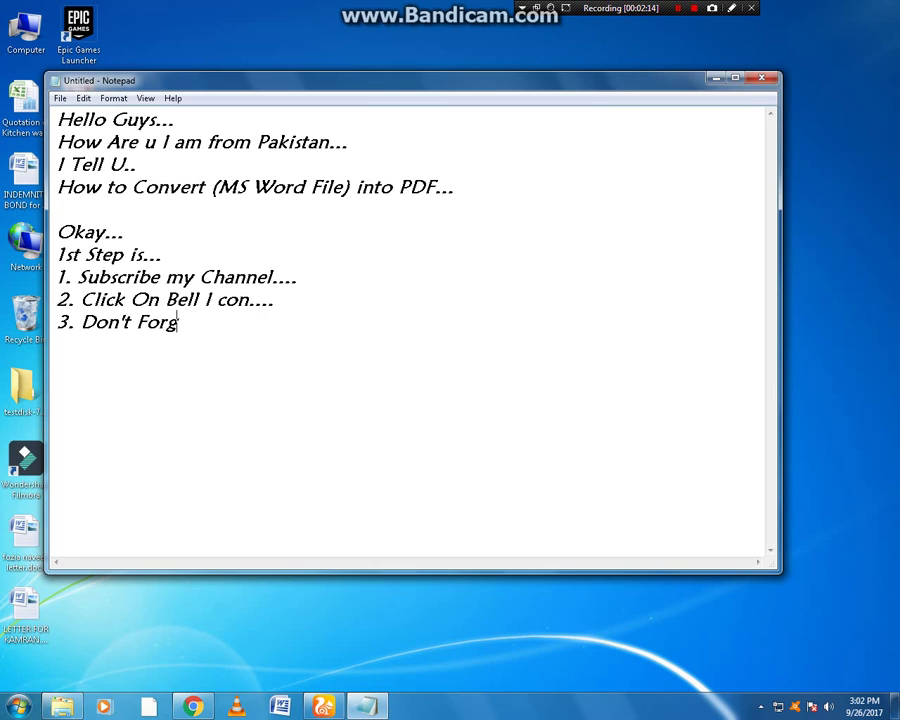
pyautogui.press('BackSpace')
pyautogui.press('BackSpace')
pyautogui.press('BackSpace')
pyautogui.press('BackSpace')
pyautogui.press('BackSpace')
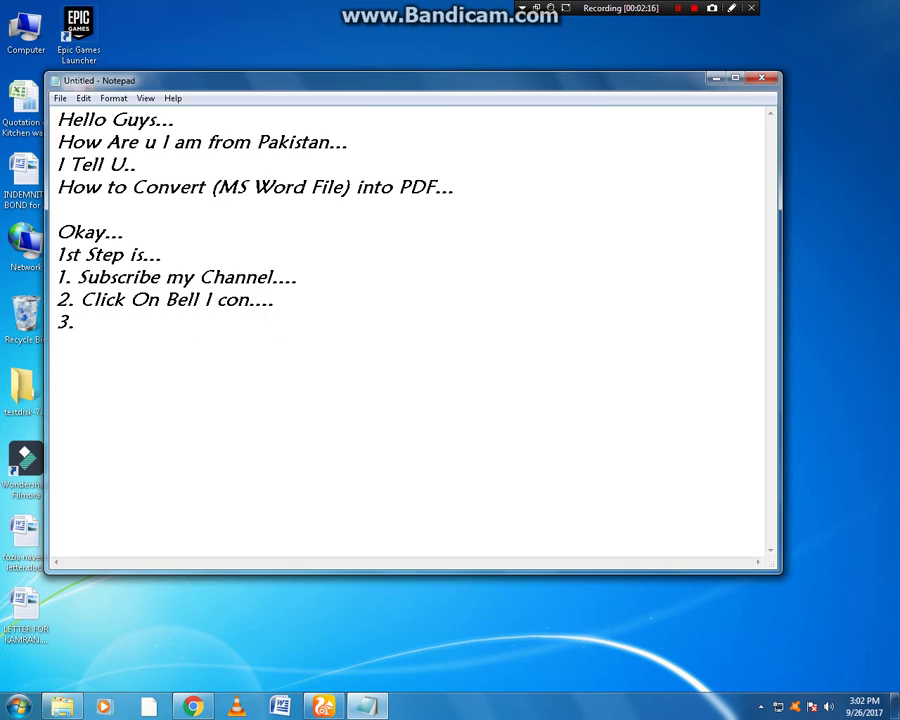
pyautogui.write('If')
pyautogui.write(' U Like ')
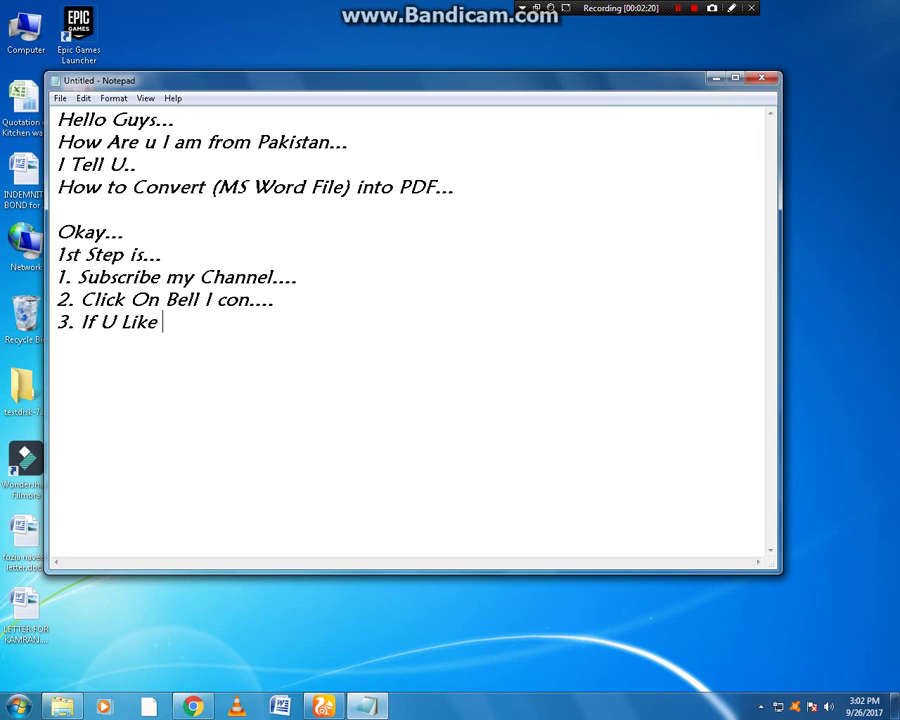
pyautogui.write('this ')
pyautogui.write('Video ')
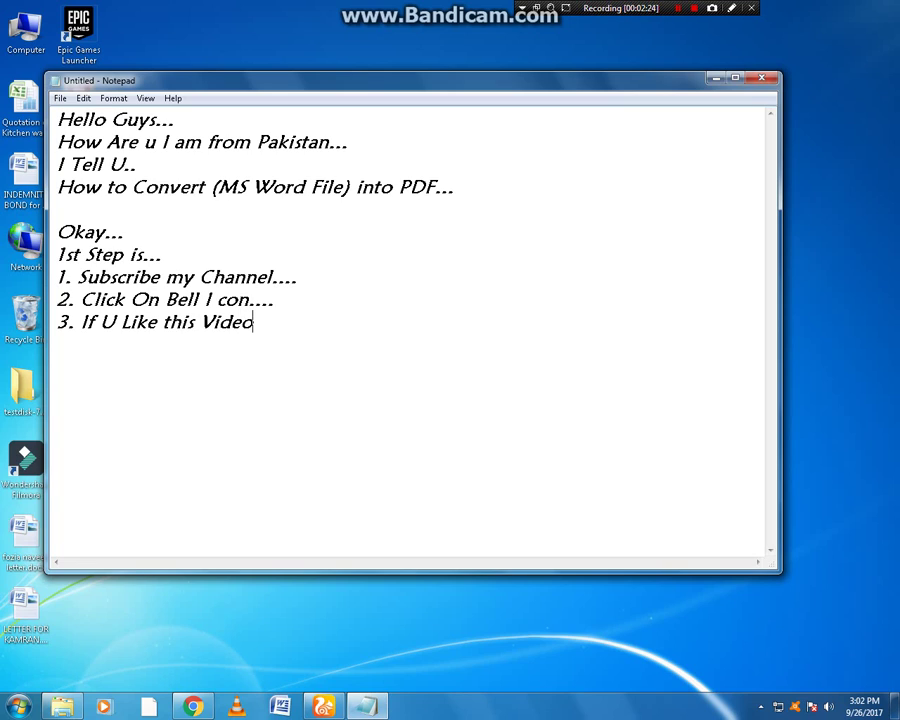
pyautogui.write('SO like ')
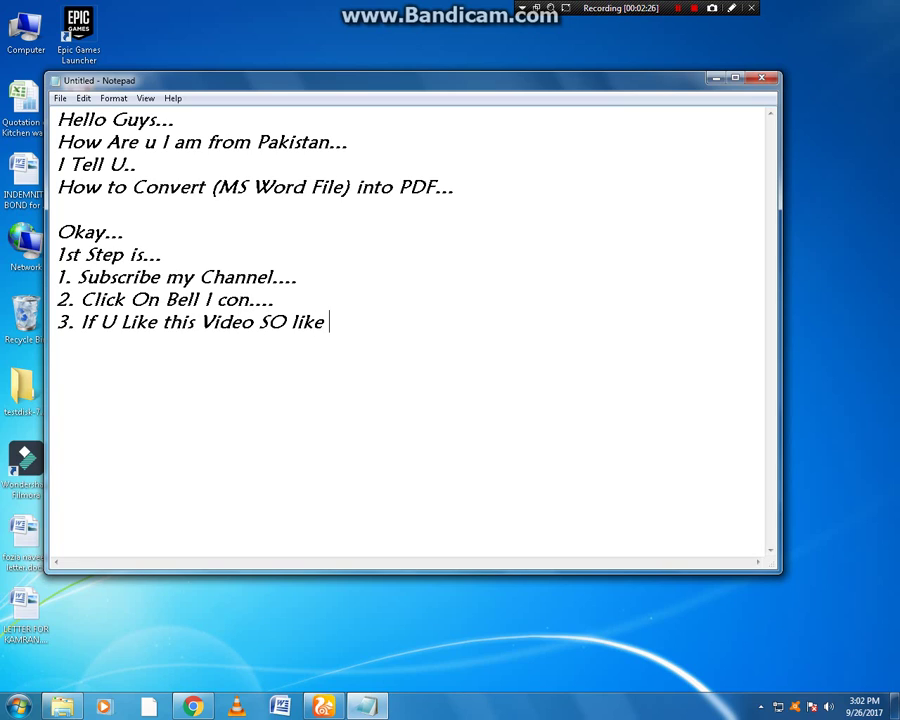
pyautogui.write('th')
pyautogui.press('BackSpace')
pyautogui.write('y')
pyautogui.press('BackSpace')
pyautogui.write('he')
pyautogui.write(' the viedo ')
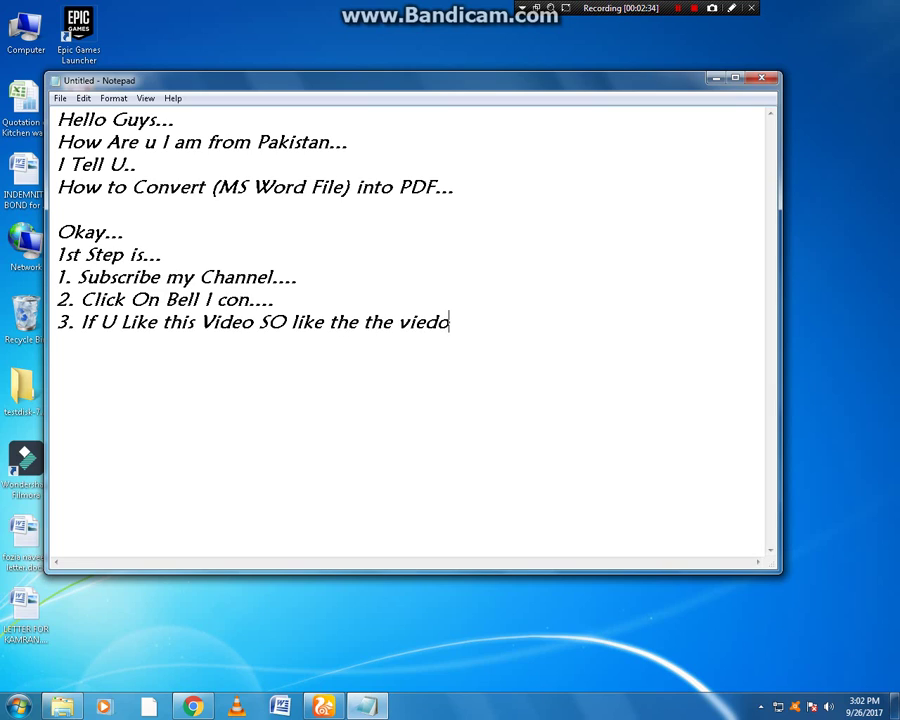
pyautogui.write('Be')
pyautogui.write('cuse ')
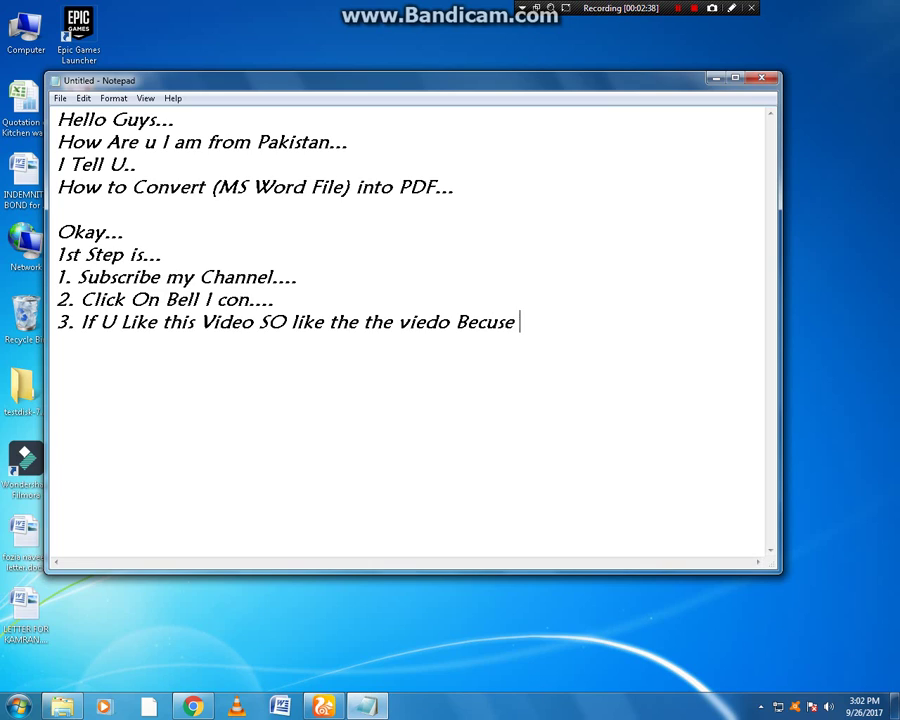
pyautogui.write('No')
pyautogui.write('No')
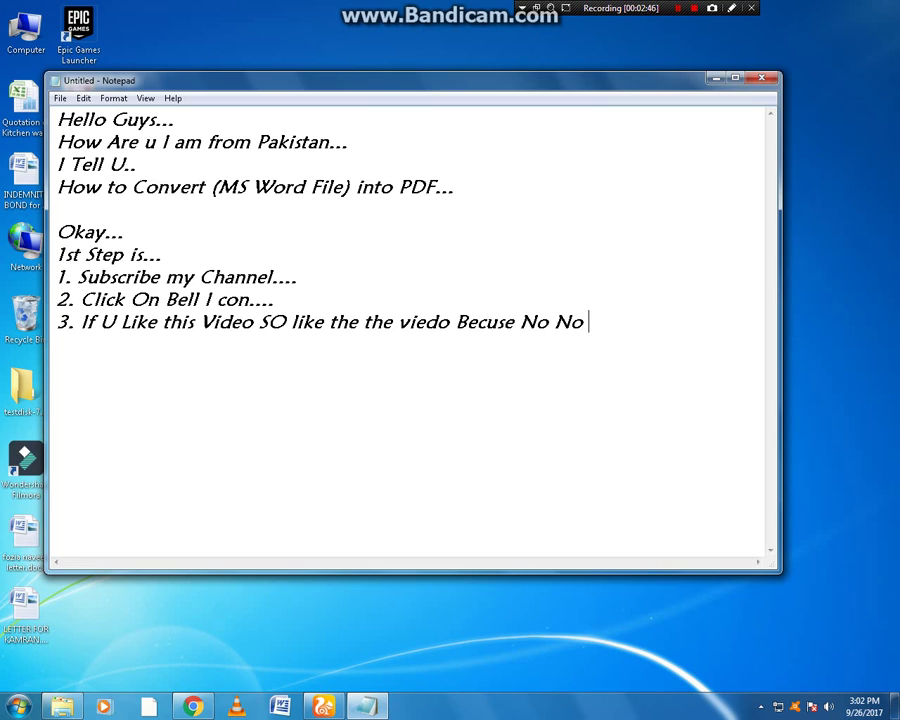
pyautogui.write(' probl')
pyautogui.write('em....')
# - Add the fourth item '4. Follow Me.....;) :)' on a new line
pyautogui.press('Return')
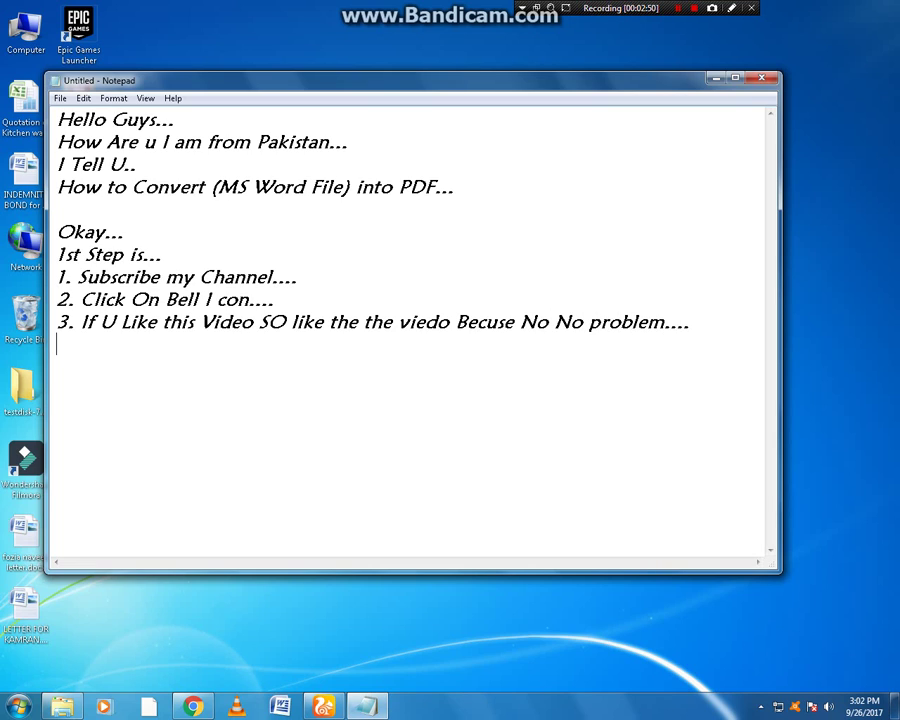
pyautogui.write('4. ')
pyautogui.write('Fol')
pyautogui.press('BackSpace')
pyautogui.write('lw')
pyautogui.press('BackSpace')
pyautogui.write('ow Me.')
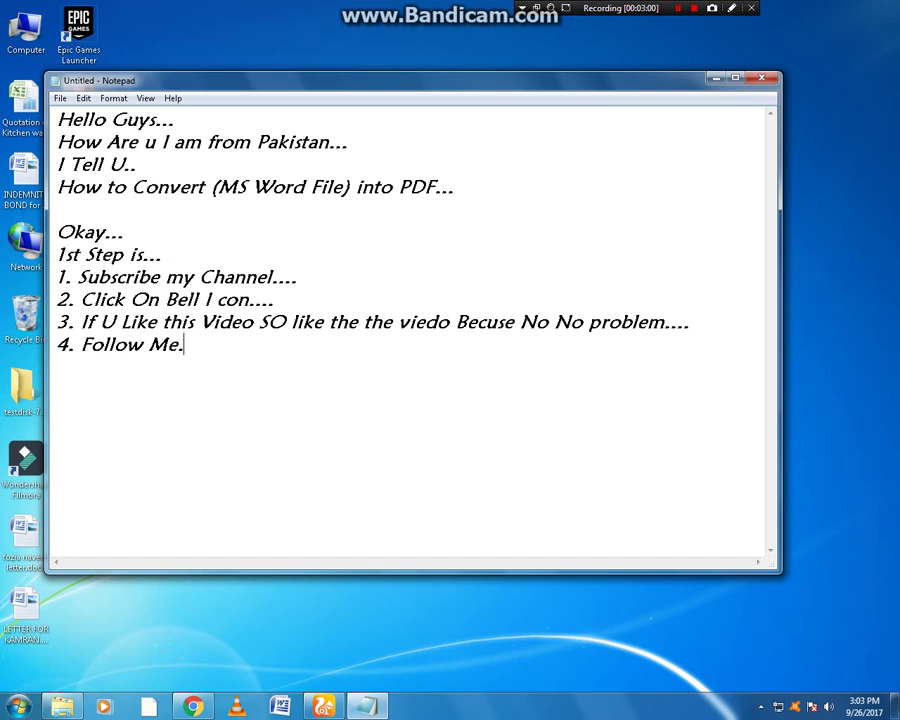
pyautogui.write('....;) ')
pyautogui.write(':)')
# - Open the INDEMNITY BOND .docx from the desktop in Word and scroll through it
pyautogui.click(714, 79)
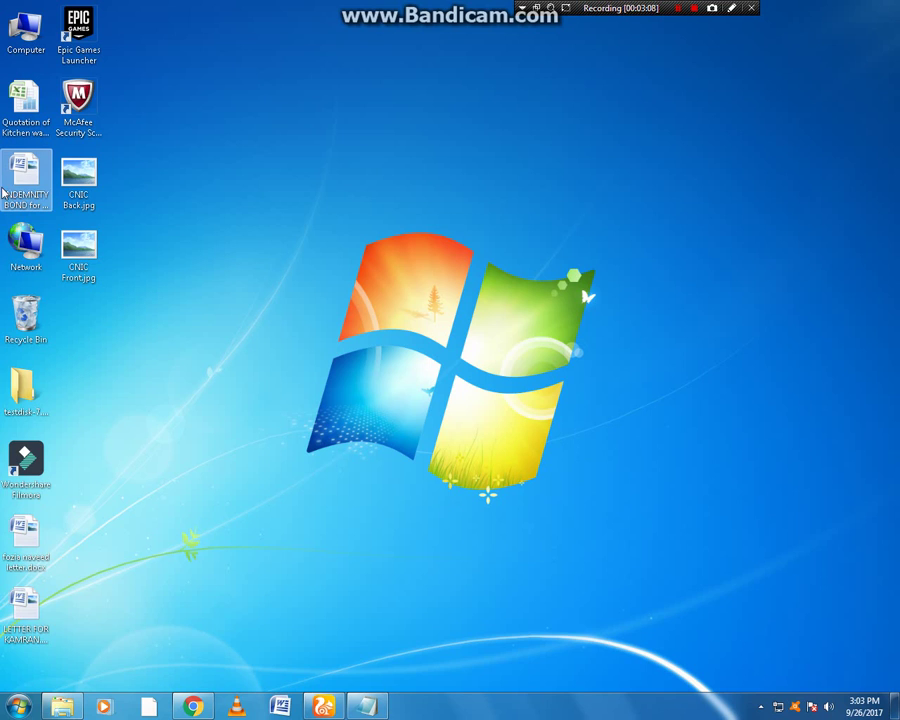
pyautogui.click(14, 180)
pyautogui.doubleClick(14, 180)
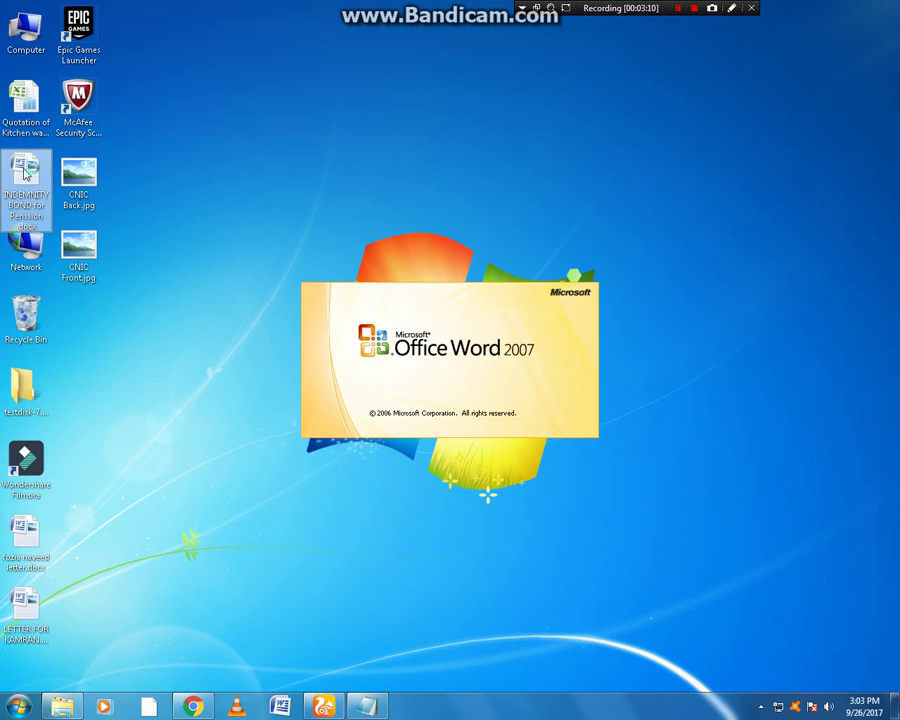
pyautogui.scroll(-2, 396, 273)
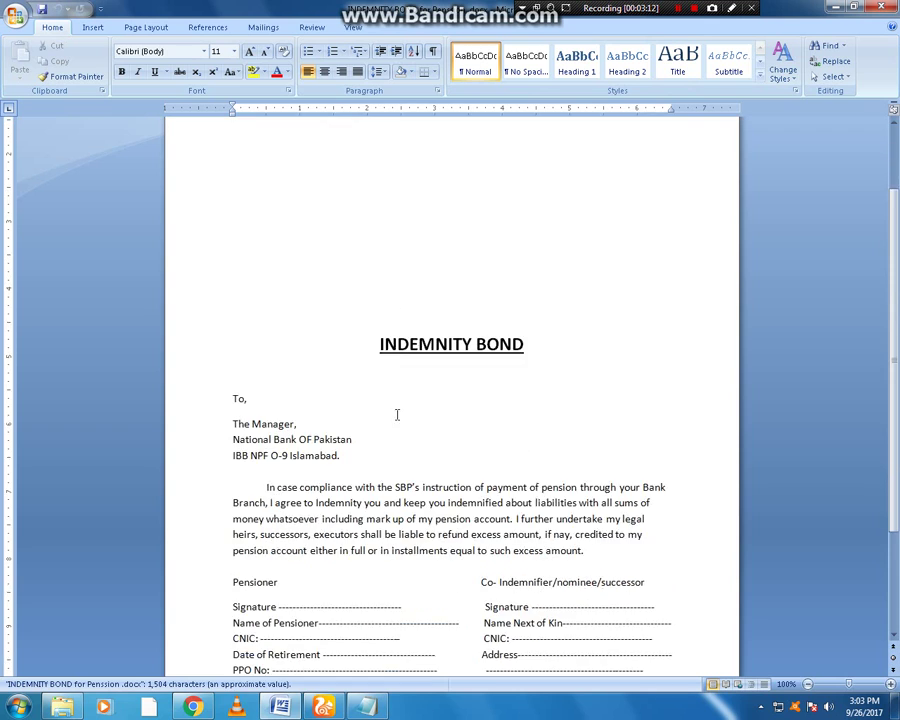
pyautogui.scroll(-2, 396, 400)
pyautogui.scroll(-1, 300, 240)
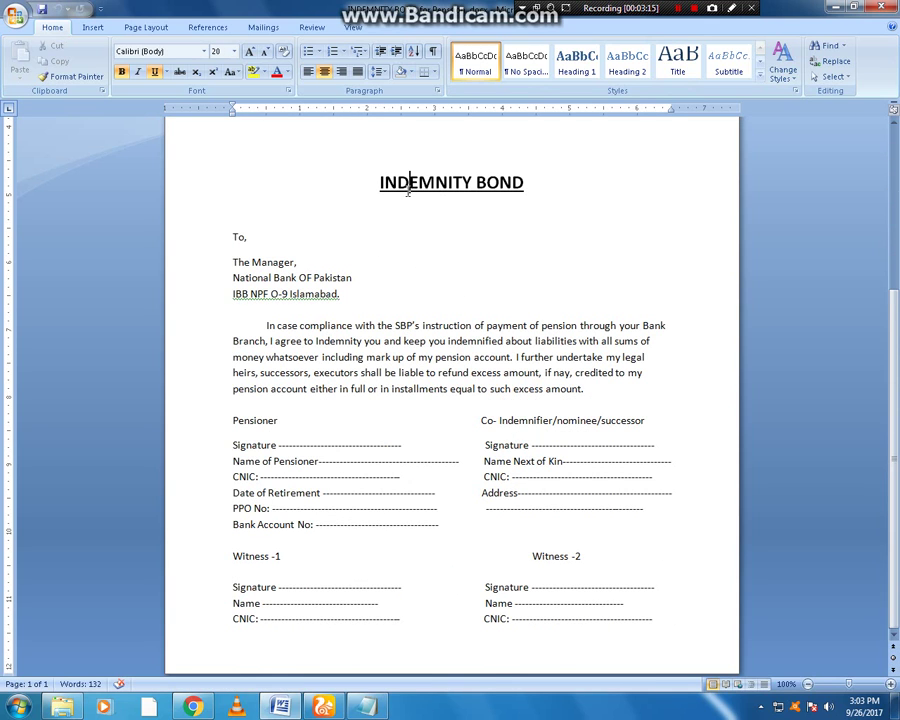
# - Look over the bond text starting at 'To,', then bring the Notepad note back to the front
pyautogui.moveTo(231, 214)
pyautogui.mouseDown()
pyautogui.moveTo(340, 318)
pyautogui.moveTo(520, 536)
pyautogui.mouseUp()
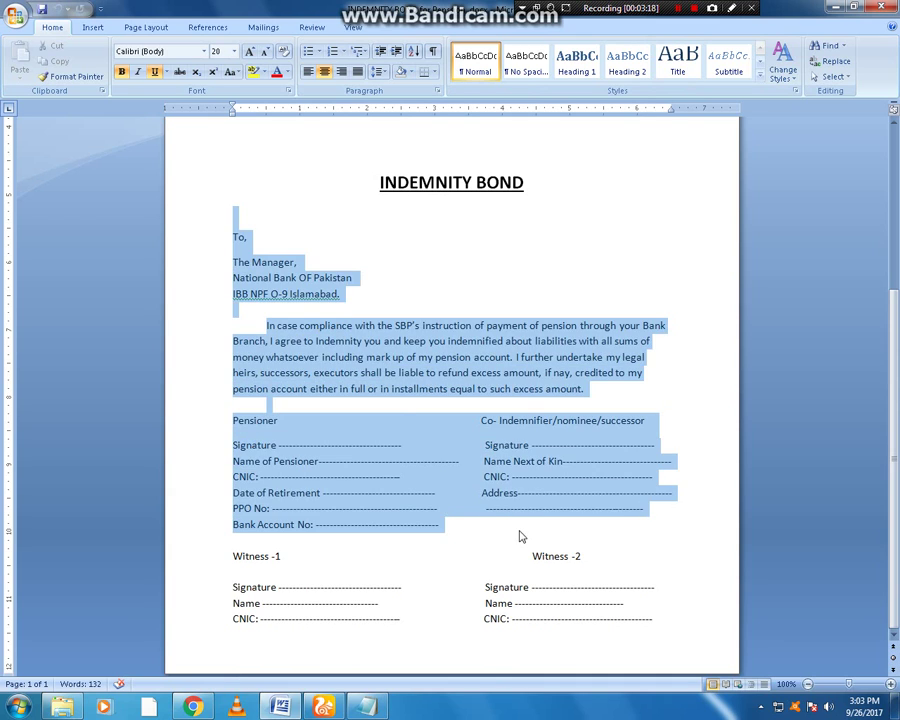
pyautogui.click(394, 420)
pyautogui.scroll(-2, 265, 298)
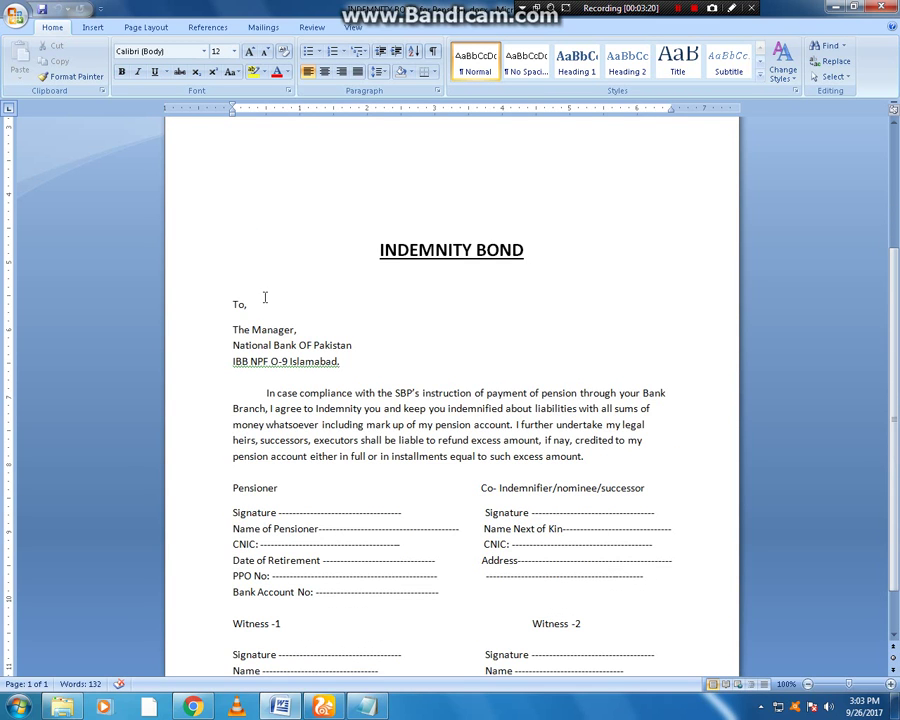
pyautogui.scroll(-1, 240, 260)
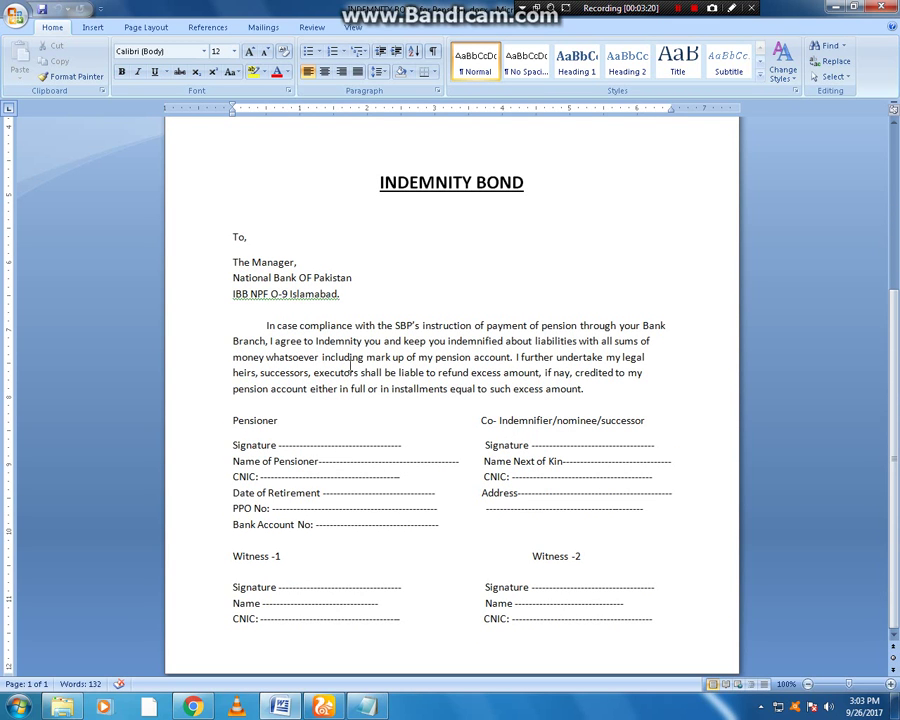
pyautogui.click(366, 706)
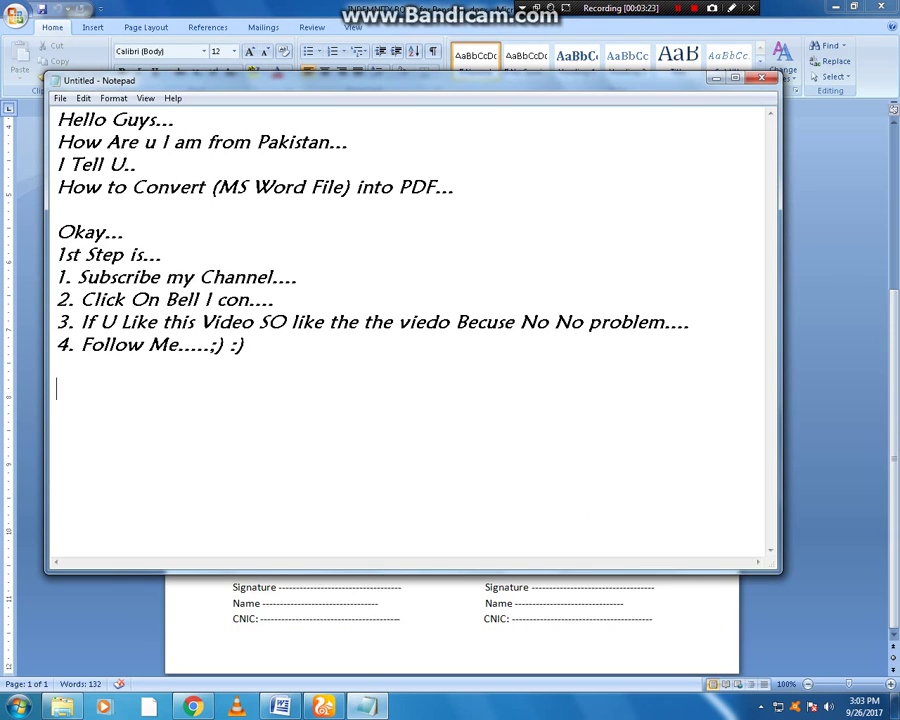
# - Add a 'Ctrl + P' line below the fourth list item
pyautogui.press('Return')
pyautogui.press('Return')
pyautogui.write('C')
pyautogui.write('T')
pyautogui.press('BackSpace')
pyautogui.write('trl')
pyautogui.write(' + ')
pyautogui.write('P')
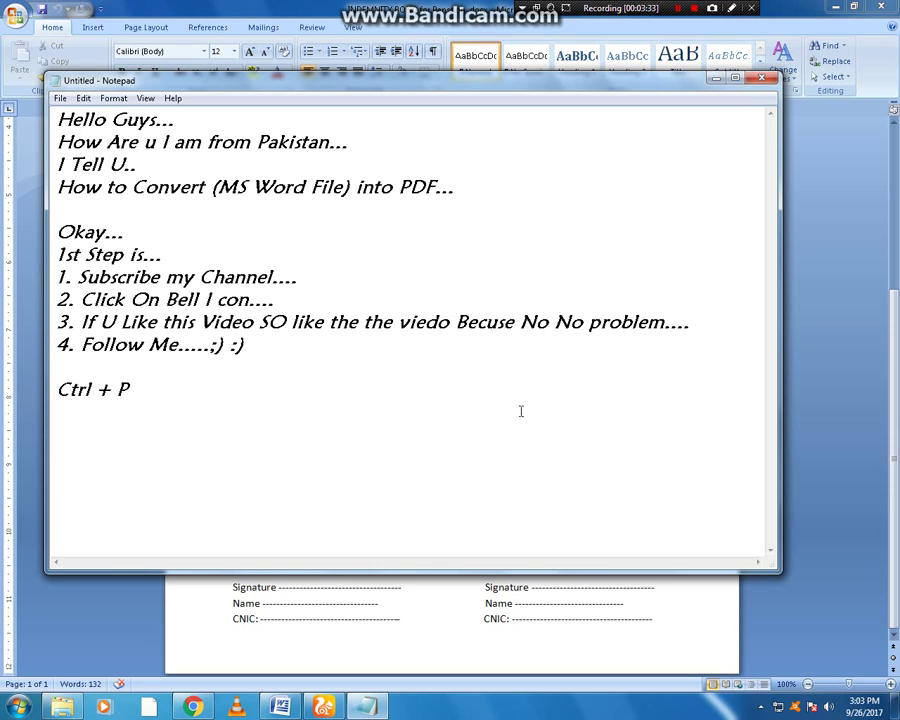
# - Open Word's Print dialog with Ctrl+P, pick Foxit Reader PDF Printer, and open its Properties
pyautogui.click(716, 78)
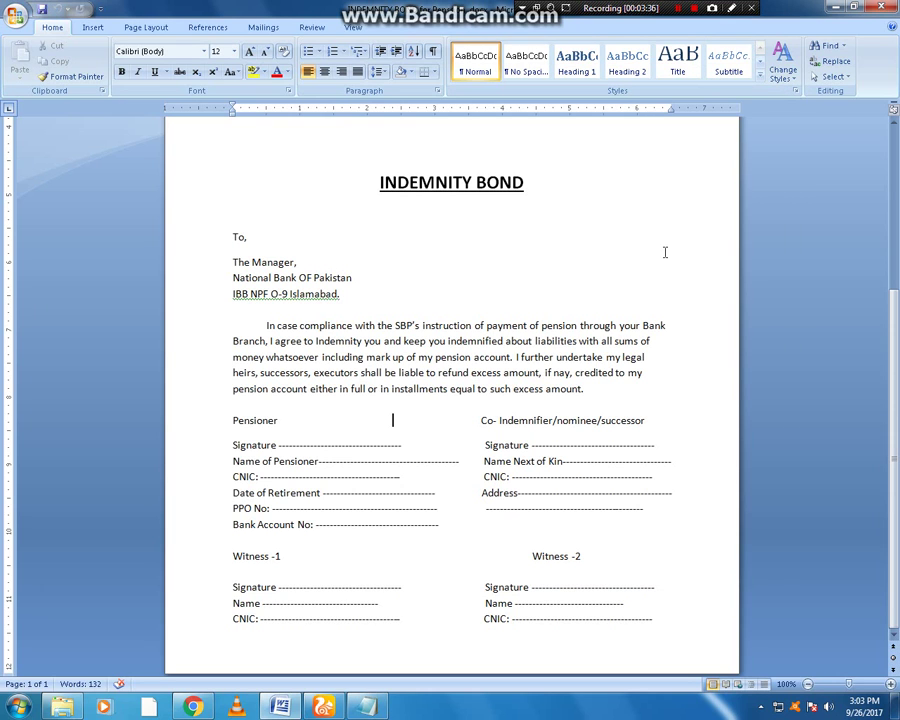
pyautogui.hotkey('ctrl', 'p')
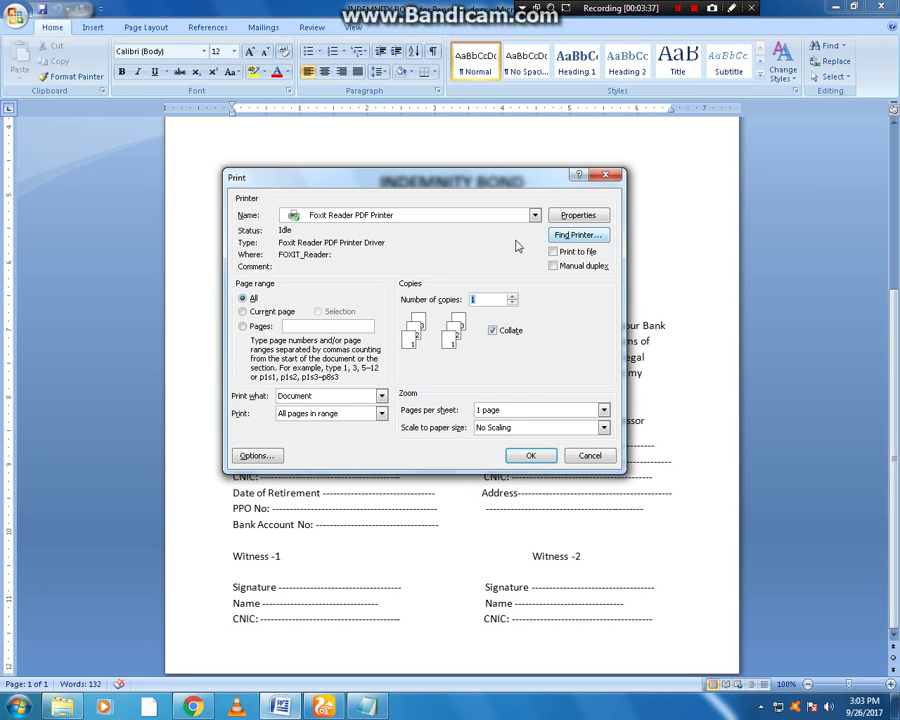
pyautogui.click(520, 217)
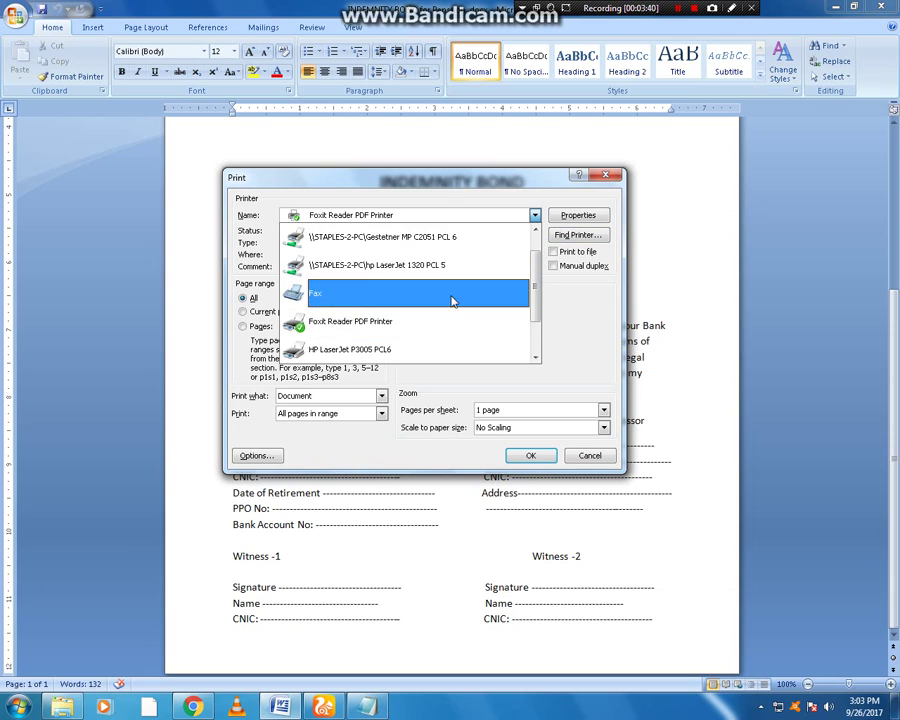
pyautogui.scroll(-1, 450, 300)
pyautogui.click(385, 272)
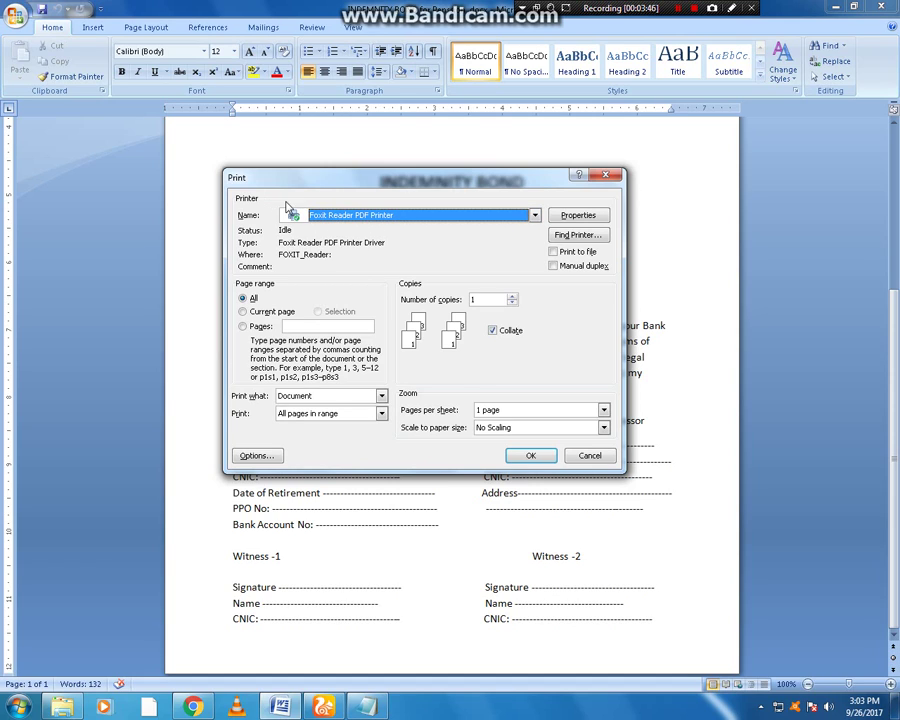
pyautogui.click(445, 221)
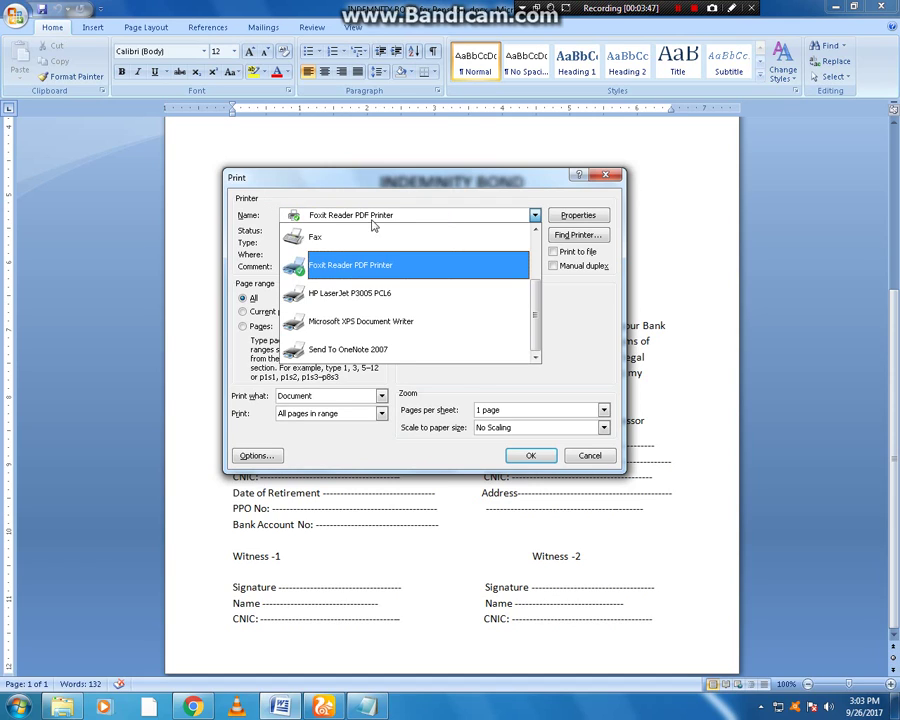
pyautogui.click(332, 260)
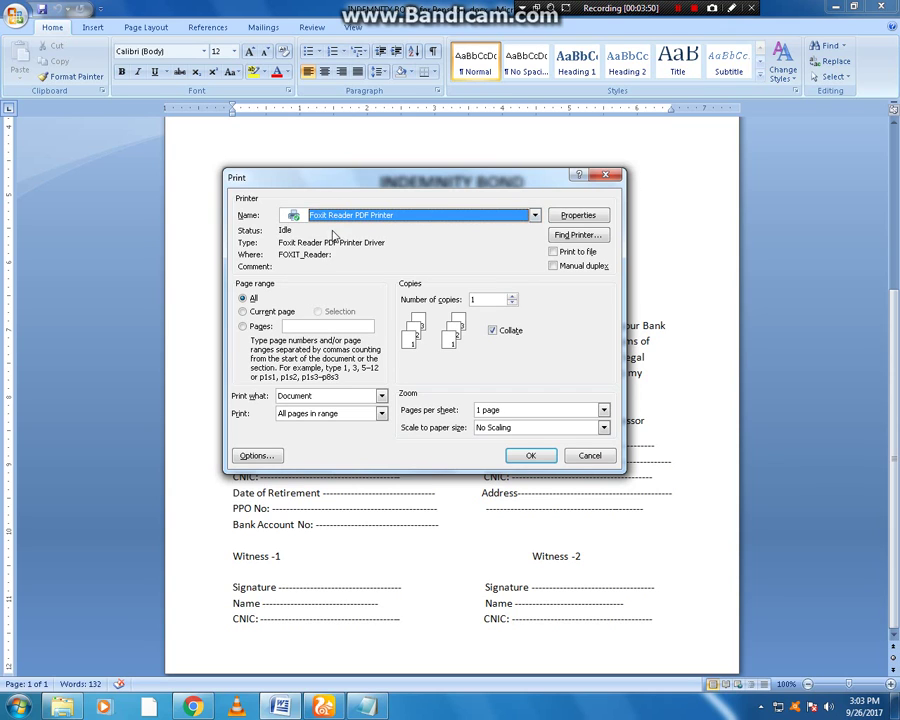
pyautogui.click(578, 215)
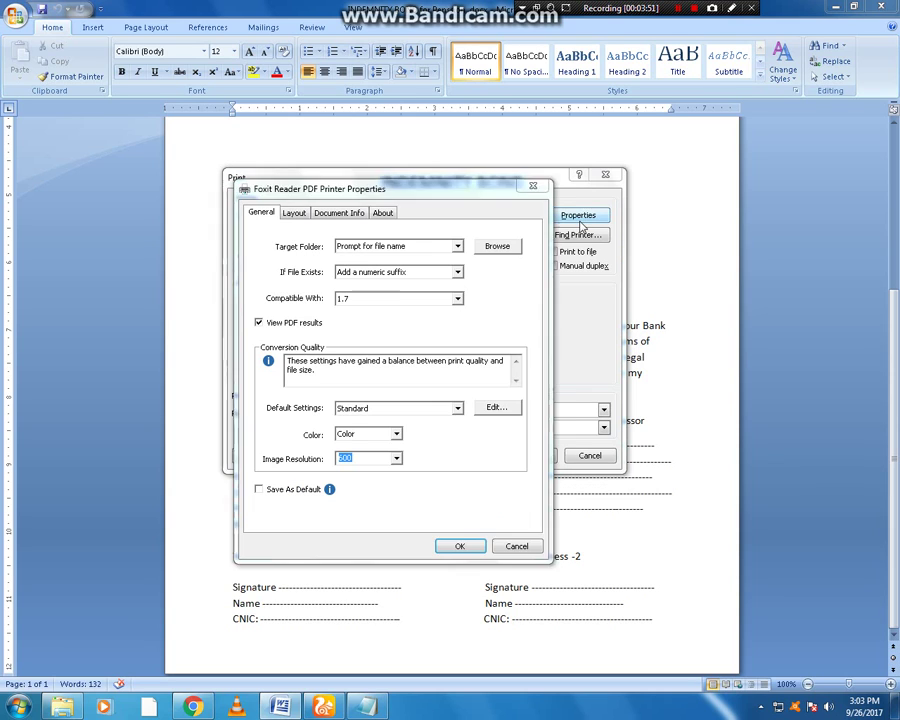
# - Browse the Foxit printer's Layout, Document Info, About and General tabs, then confirm with OK
pyautogui.click(533, 186)
pyautogui.click(572, 214)
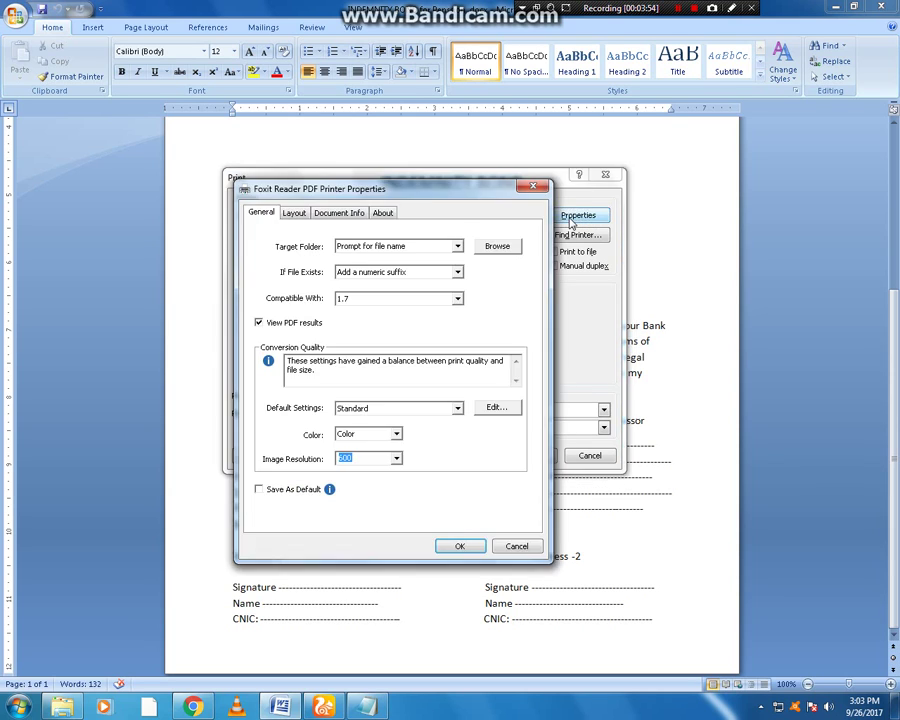
pyautogui.click(294, 214)
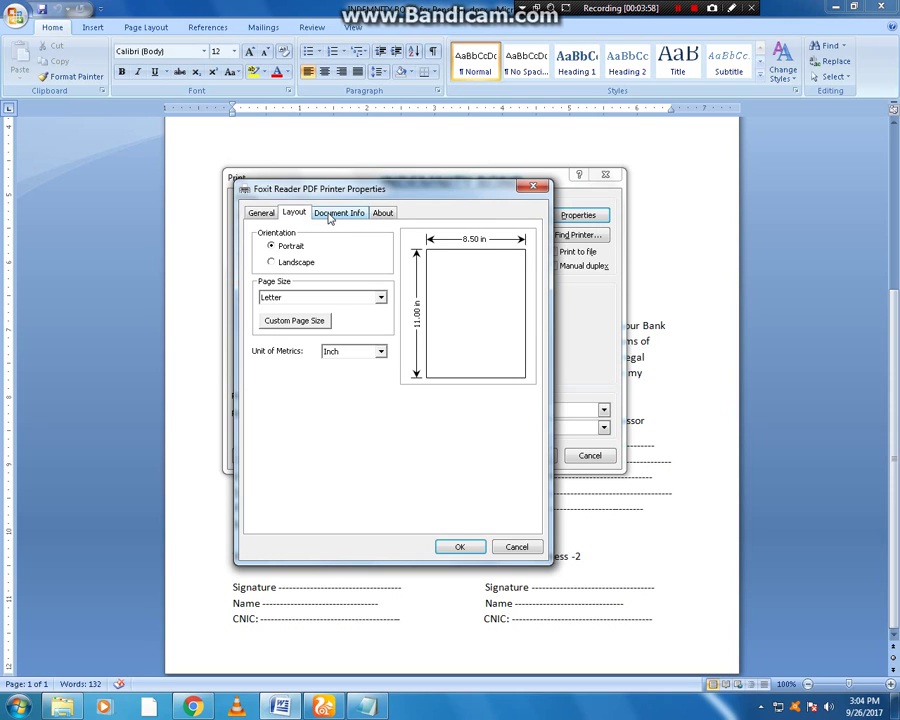
pyautogui.click(330, 216)
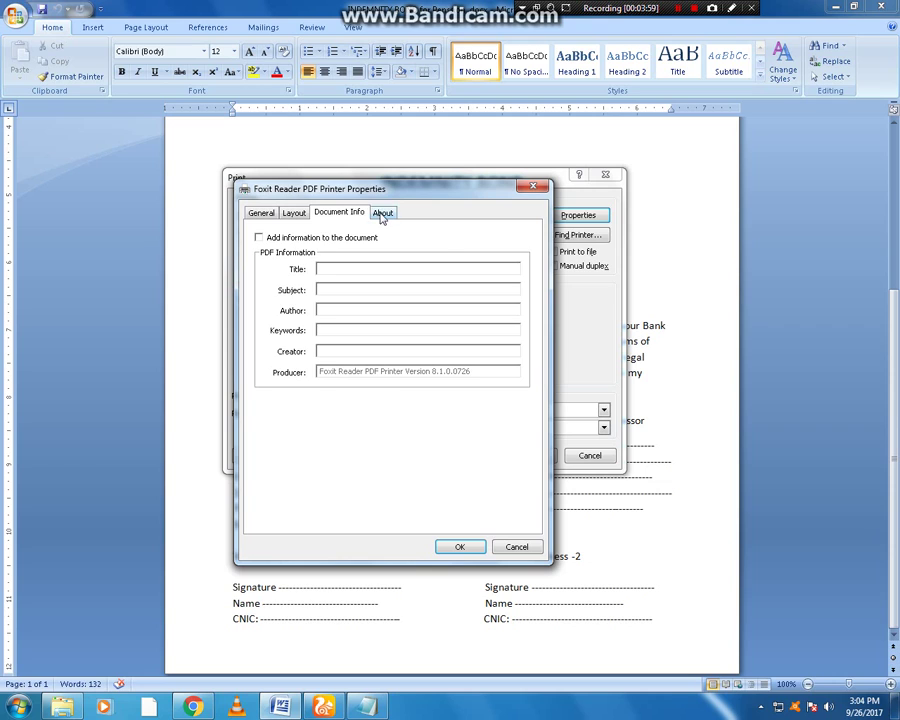
pyautogui.click(382, 211)
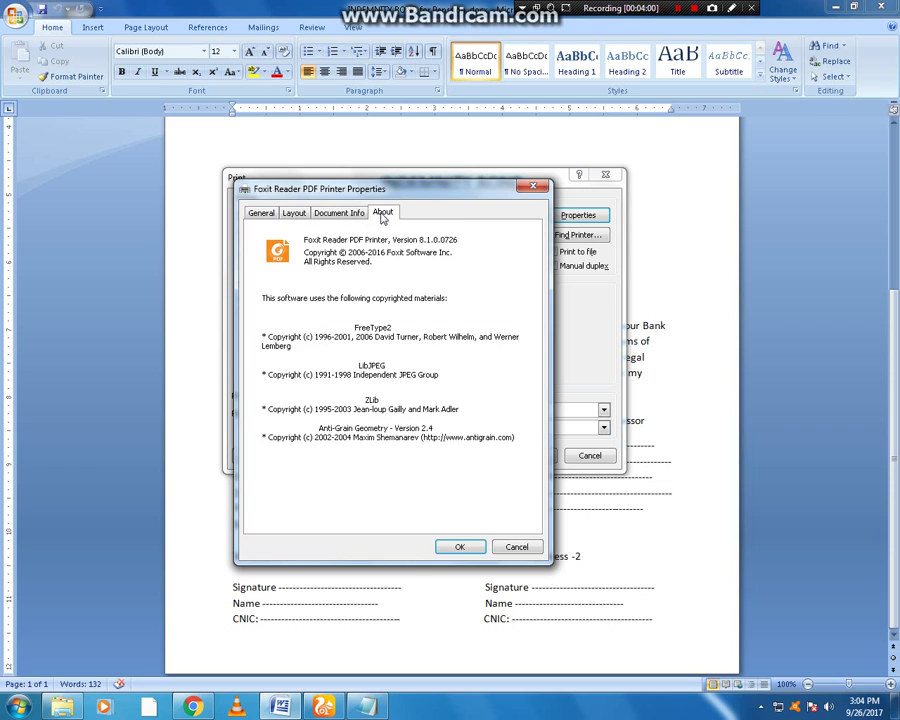
pyautogui.click(262, 213)
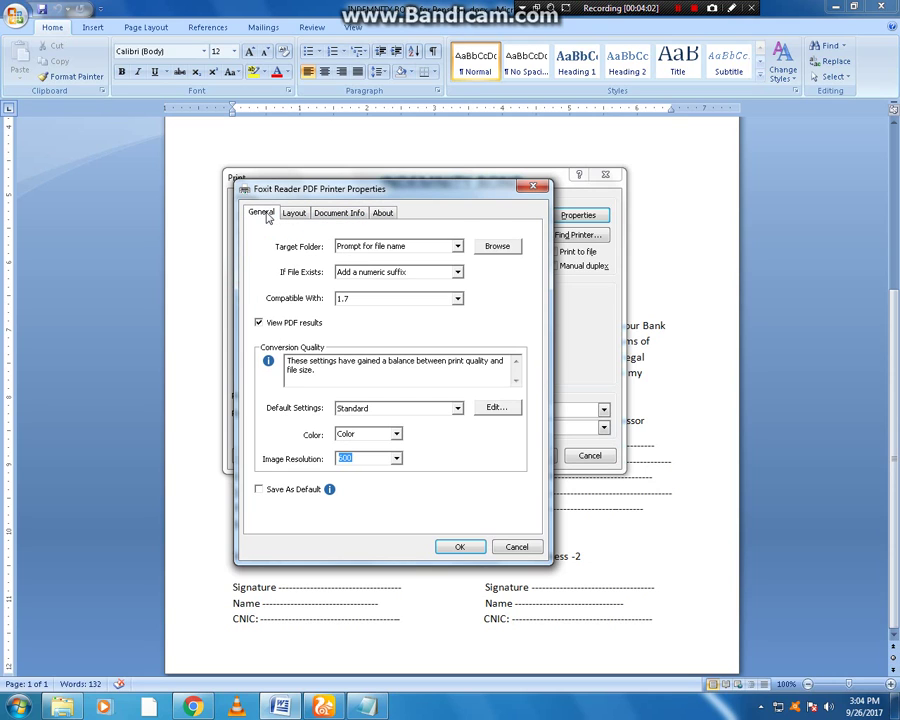
pyautogui.click(458, 546)
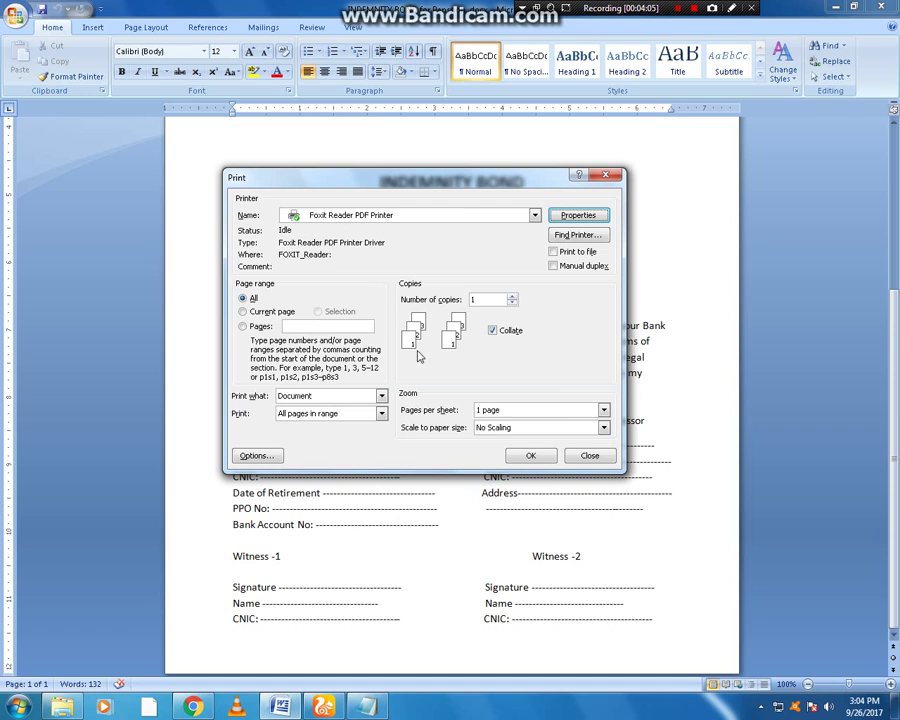
# - Print the bond to a PDF saved on the Desktop as 'INDEMNITY BOND in PDF'
pyautogui.click(521, 458)
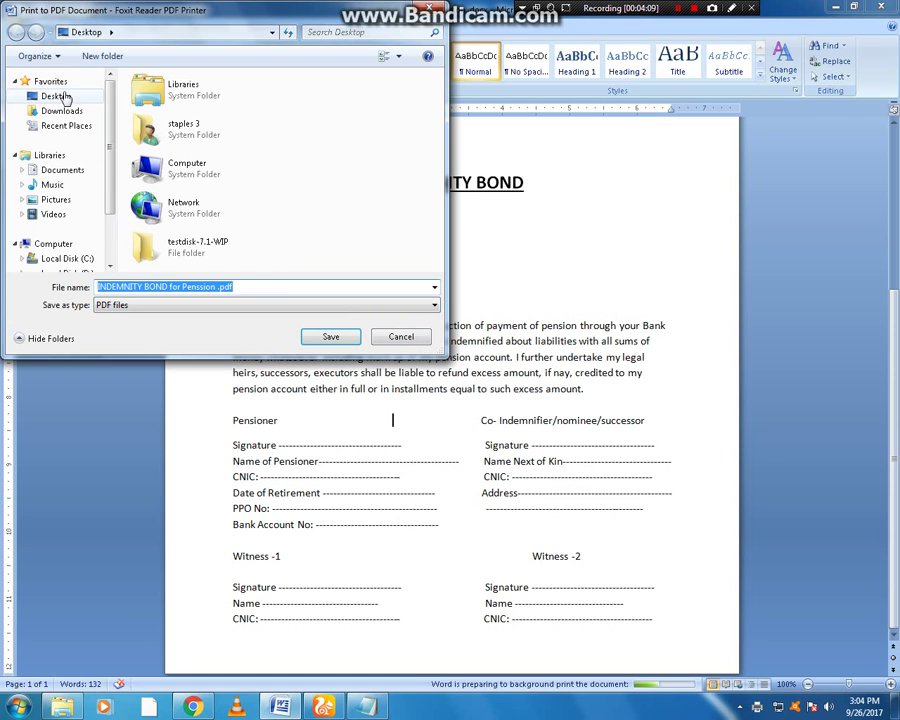
pyautogui.click(62, 96)
pyautogui.click(280, 286)
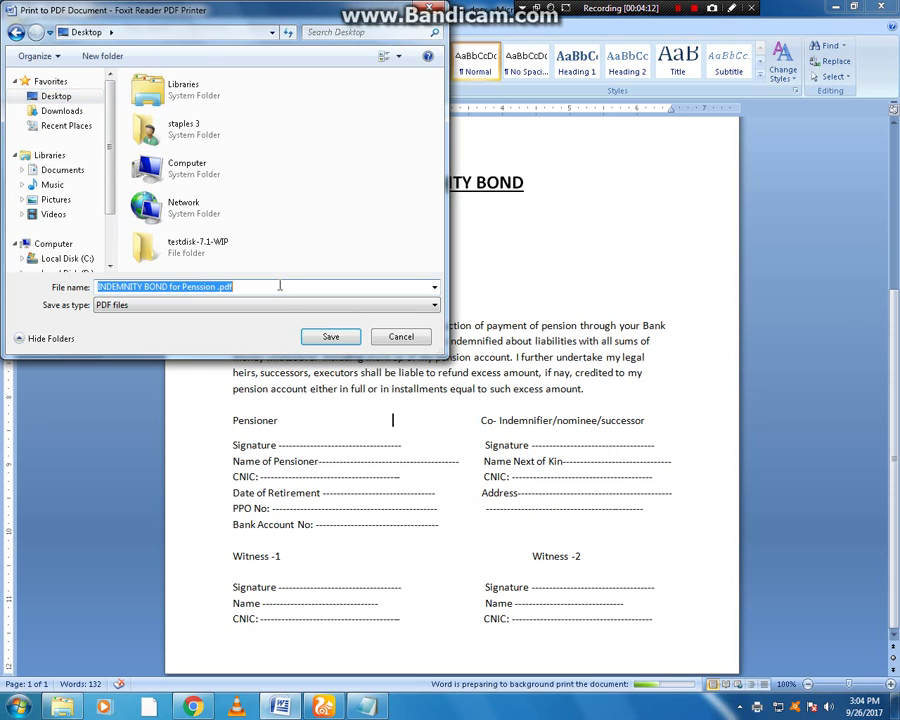
pyautogui.write('INDEM')
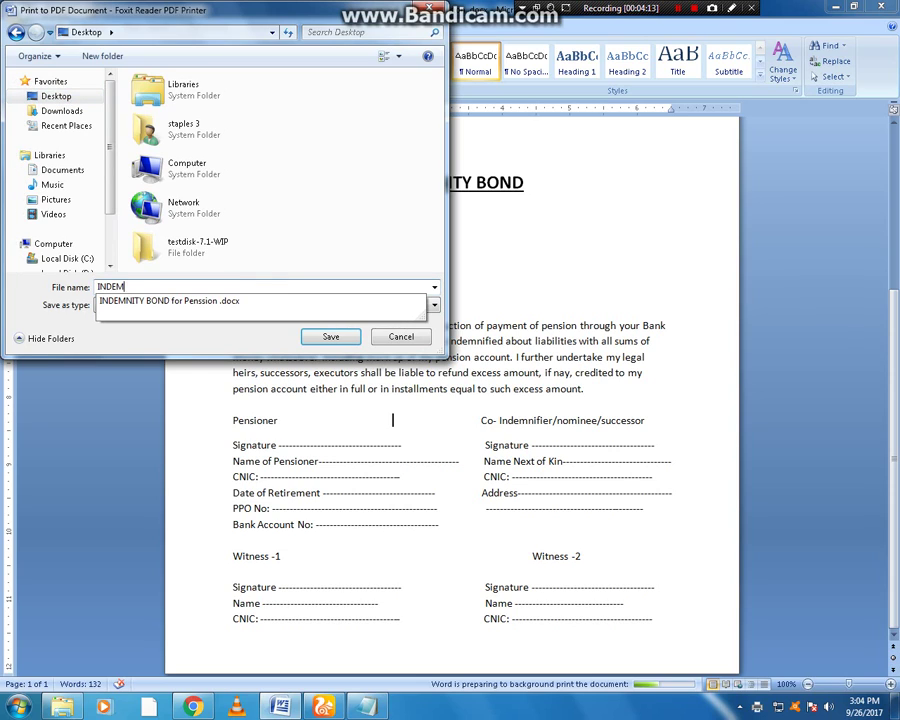
pyautogui.write('INITY B')
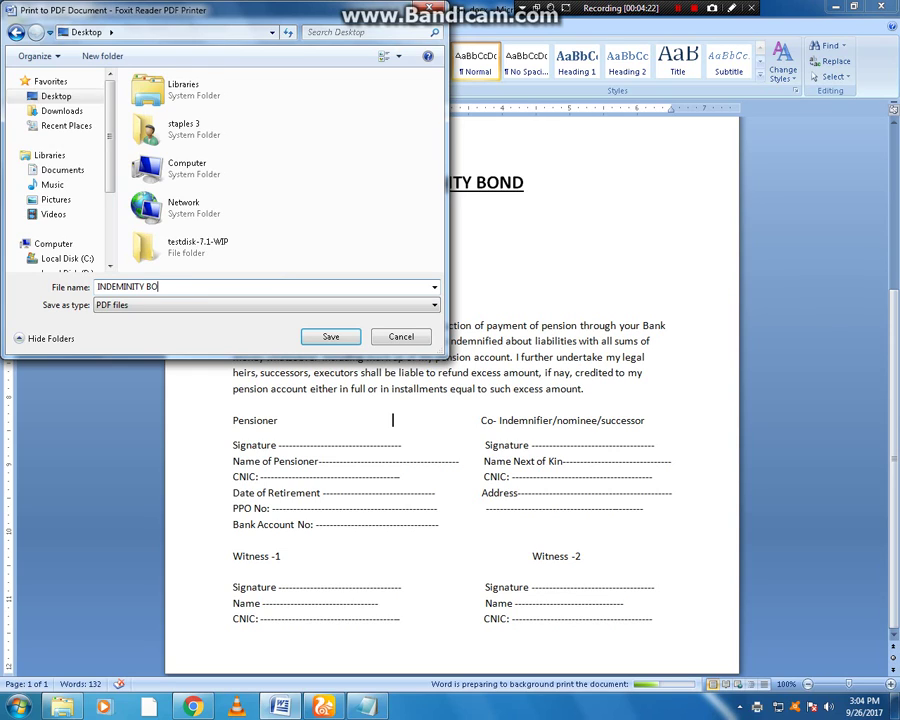
pyautogui.write('O')
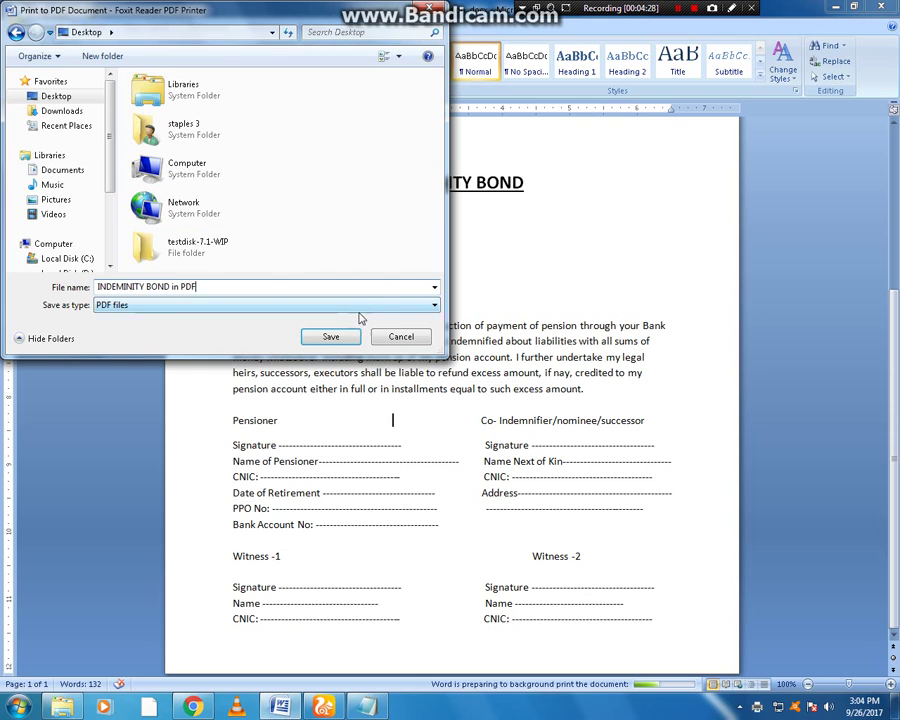
pyautogui.click(331, 336)
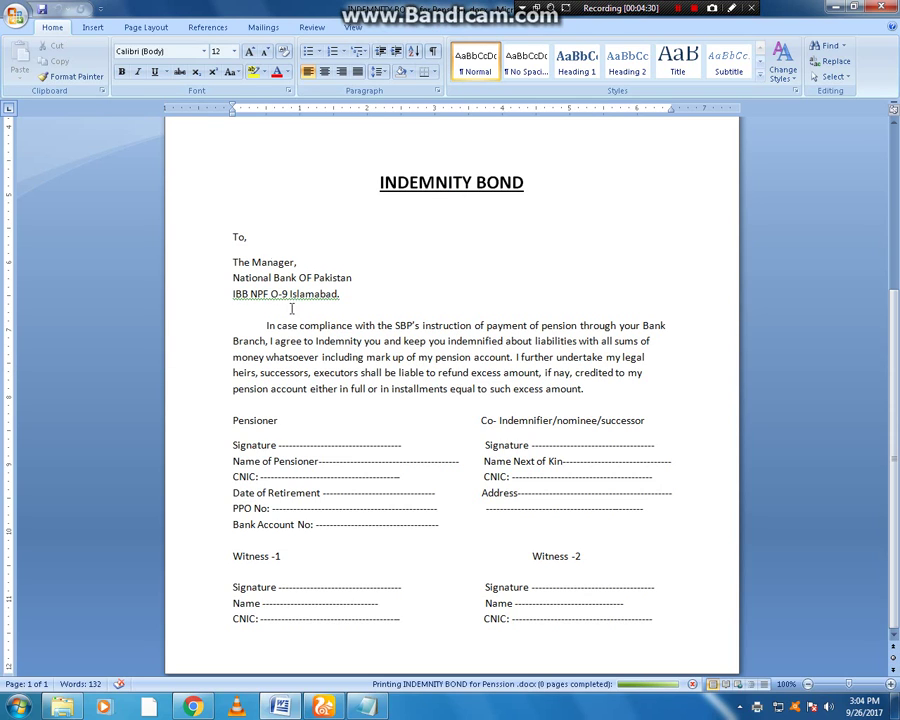
# - Bring the Notepad note back in front and type then delete a few stray letters
pyautogui.click(367, 707)
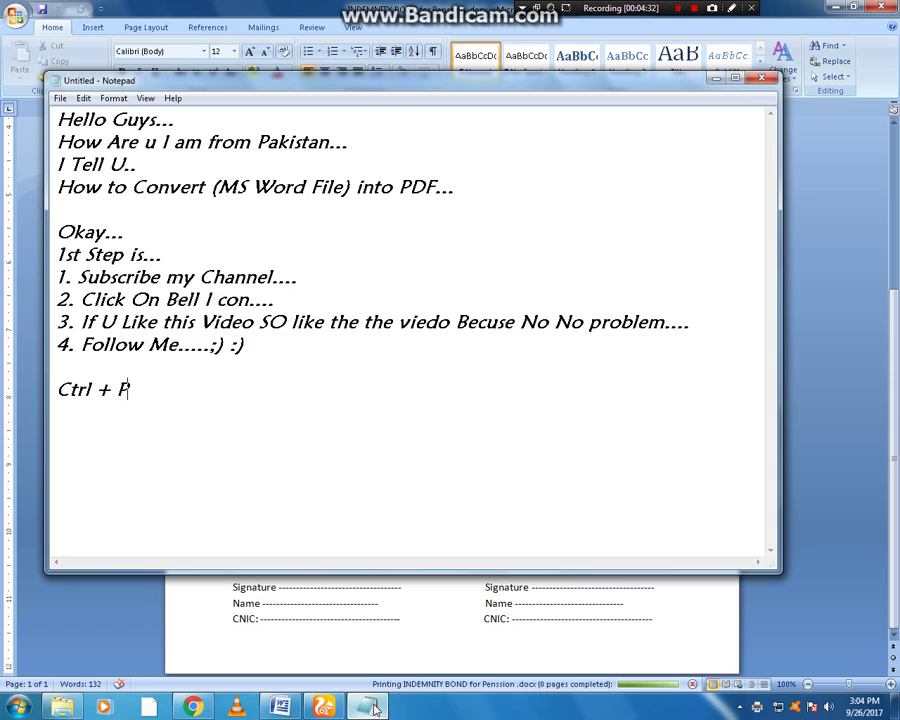
pyautogui.click(246, 432)
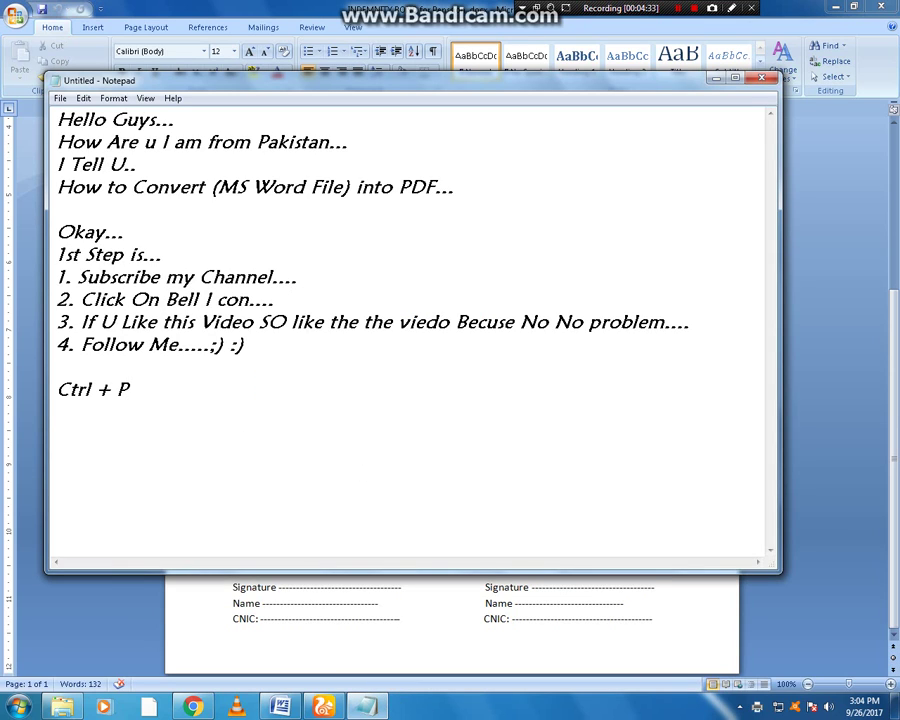
pyautogui.write('Na')
pyautogui.press('BackSpace')
pyautogui.press('BackSpace')
pyautogui.press('BackSpace')
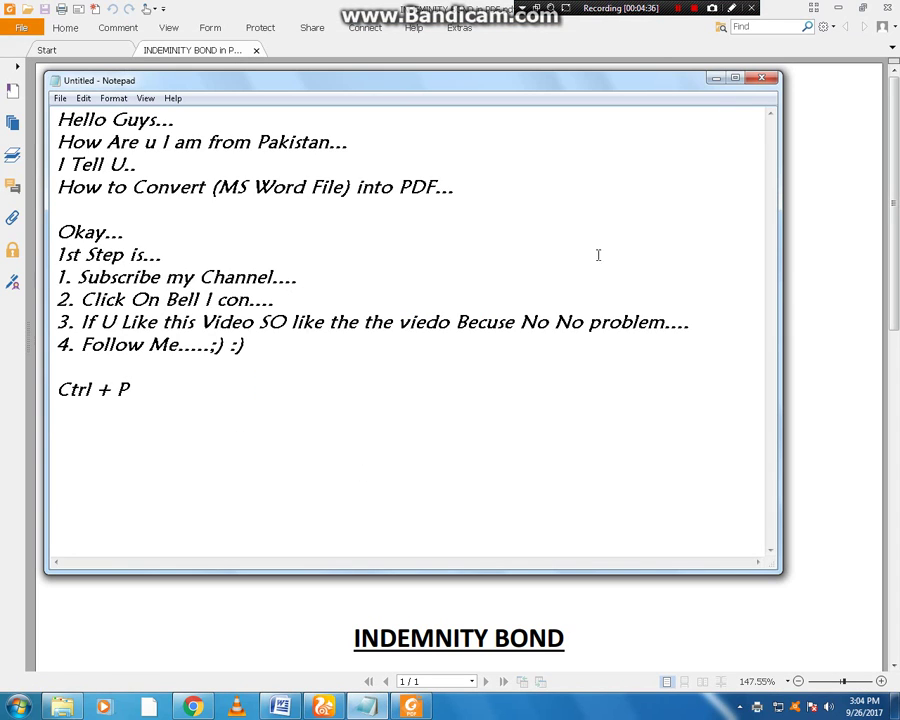
# - Scroll up and down through the converted INDEMNITY BOND PDF in Foxit Reader
pyautogui.click(716, 78)
pyautogui.scroll(-5, 384, 428)
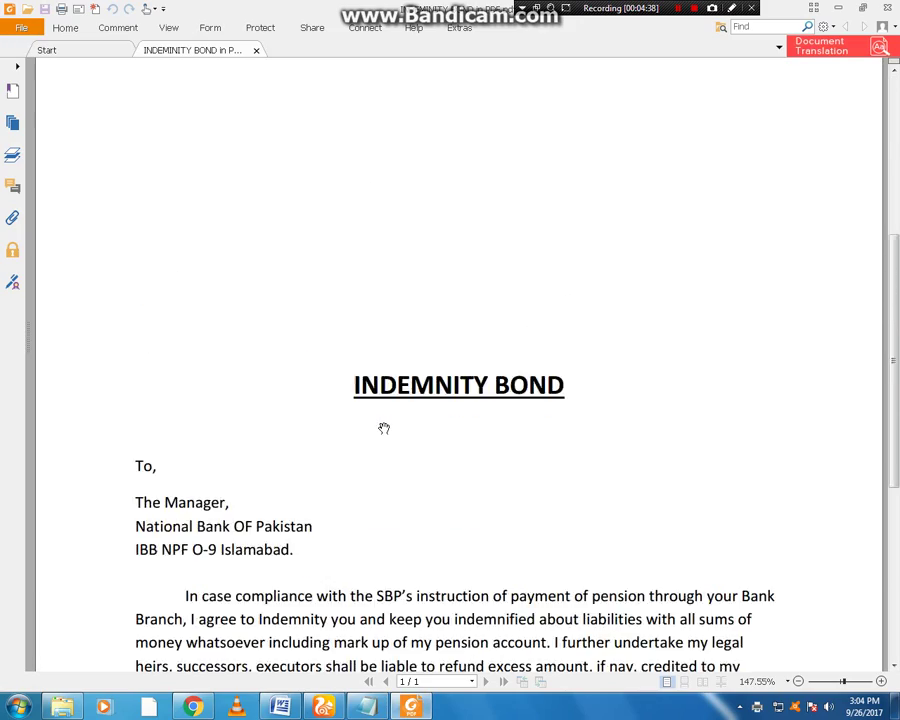
pyautogui.scroll(-5, 384, 428)
pyautogui.scroll(2, 294, 318)
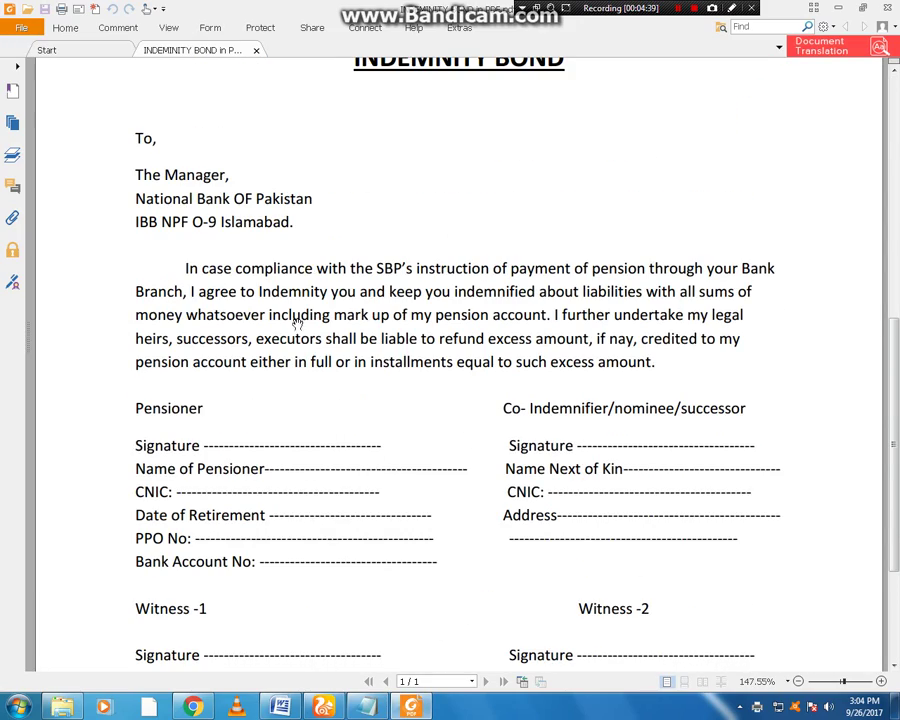
pyautogui.scroll(3, 156, 344)
pyautogui.scroll(3, 140, 330)
pyautogui.scroll(1, 366, 261)
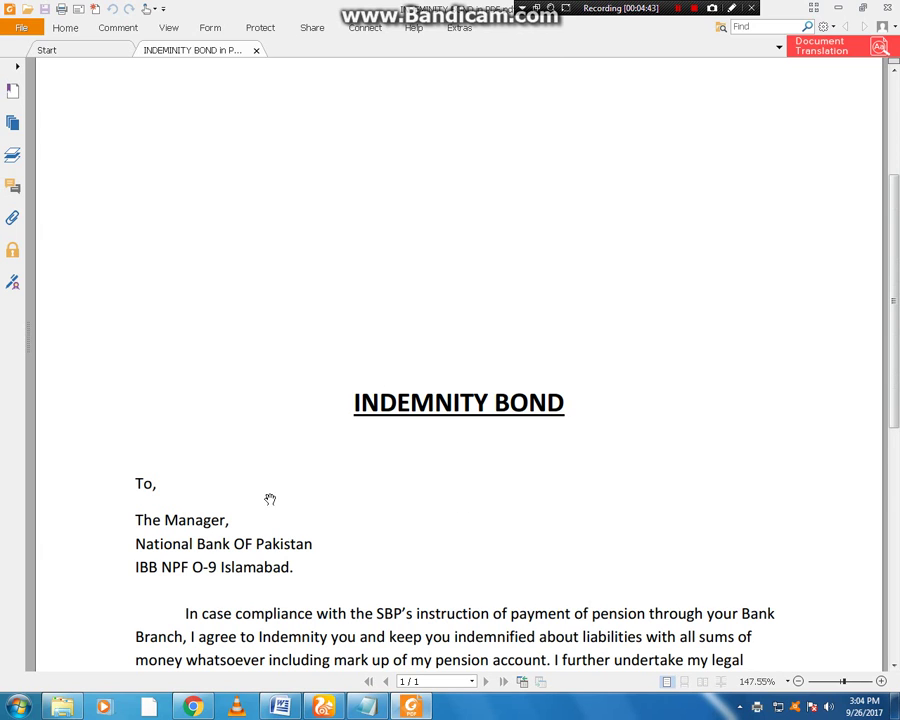
pyautogui.scroll(-1, 265, 460)
pyautogui.scroll(-1, 230, 423)
pyautogui.scroll(-3, 185, 300)
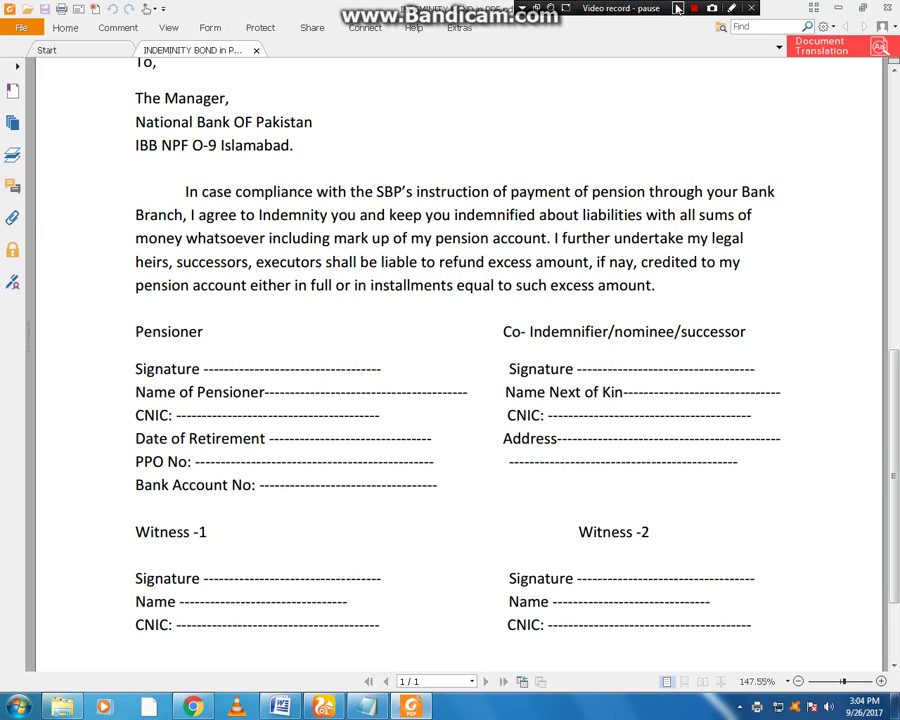
# - Peek at Foxit's recent documents page, minimize Foxit and Word, and restore Notepad
pyautogui.moveTo(626, 8); pyautogui.dragTo(799, 152)
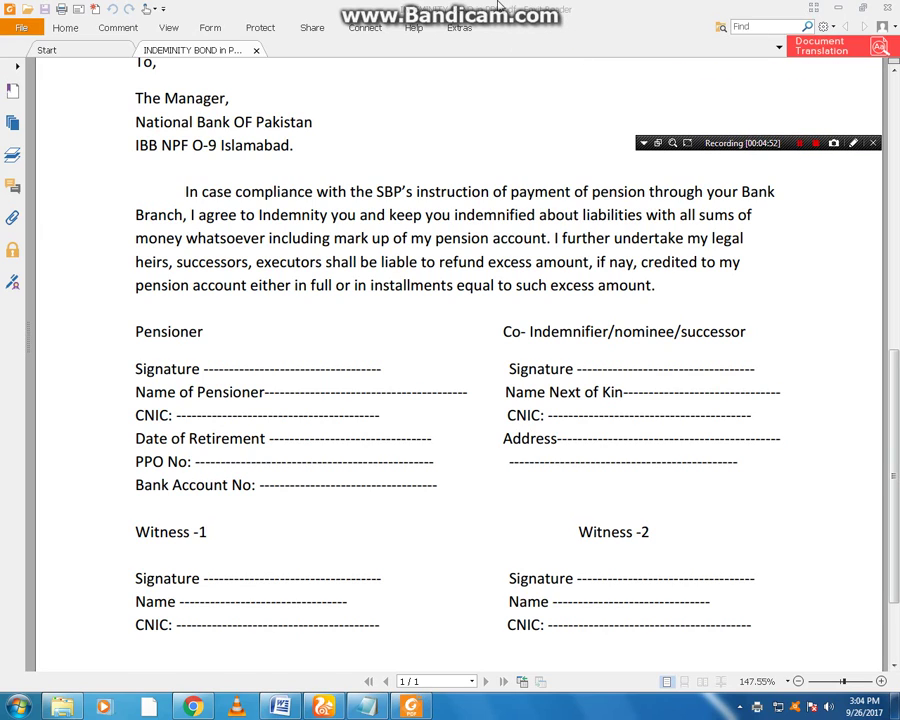
pyautogui.click(24, 28)
pyautogui.press('Escape')
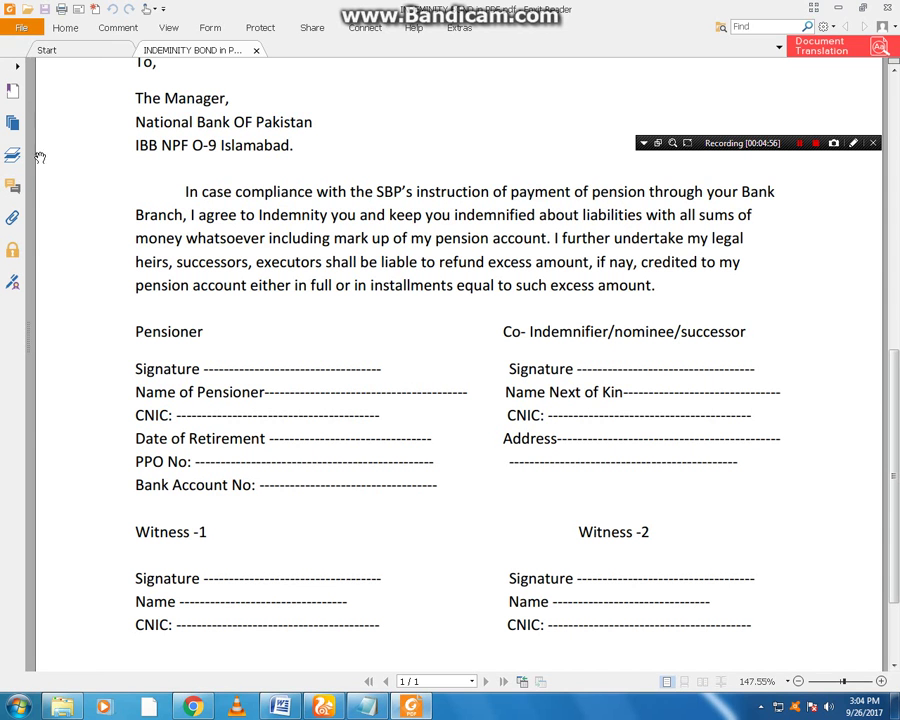
pyautogui.scroll(-3, 316, 188)
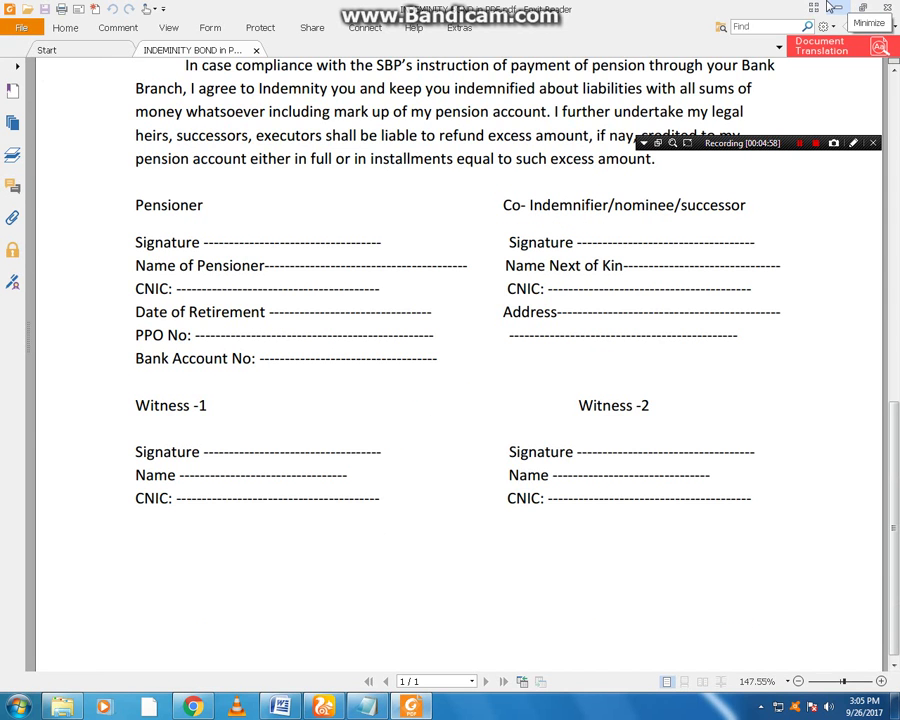
pyautogui.click(838, 7)
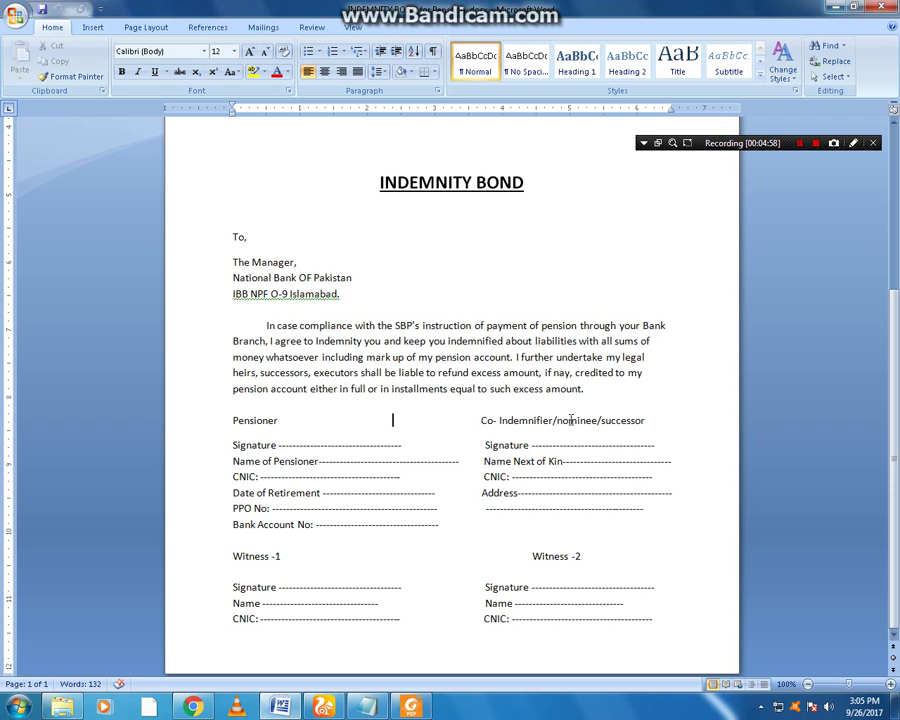
pyautogui.click(885, 7)
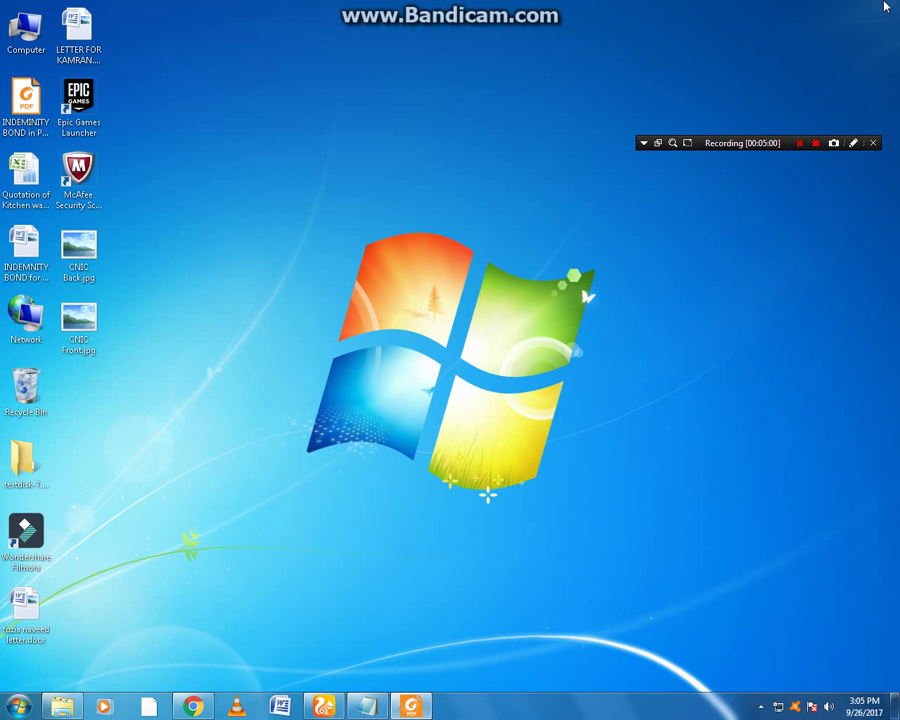
pyautogui.click(366, 706)
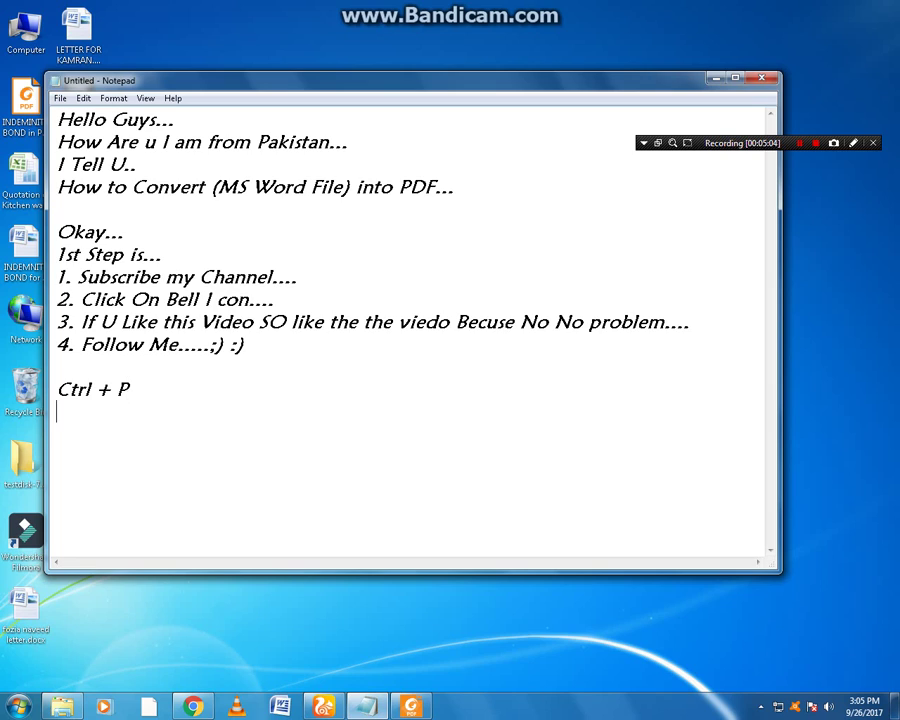
# - Add the lines 'Okay...', 'Done it.....' and 'And...' below Ctrl + P
pyautogui.write('Okay')
pyautogui.write('..')
pyautogui.press('Return')
pyautogui.write('Don')
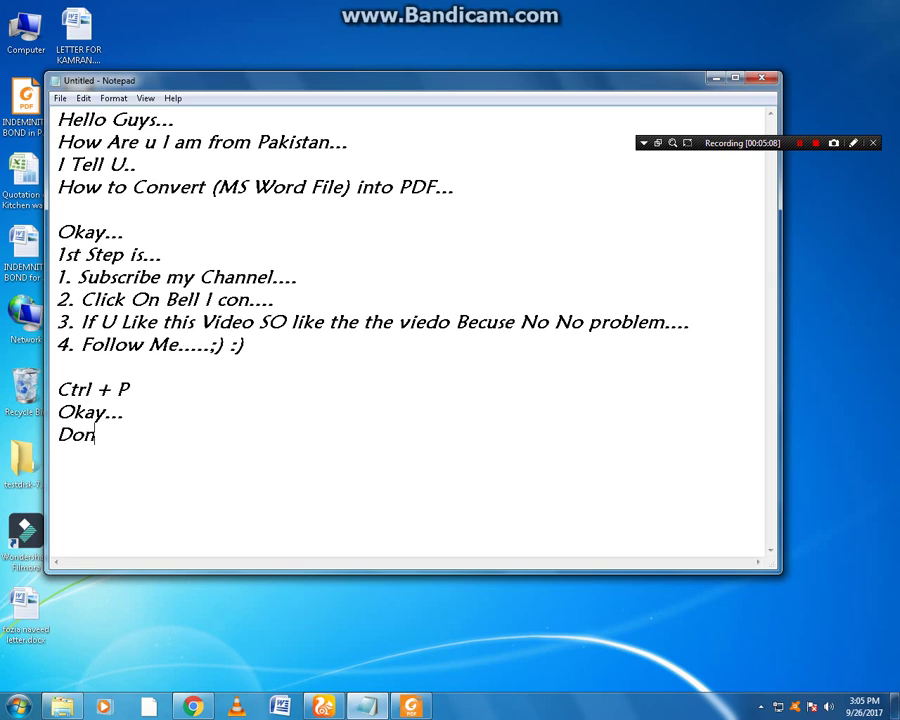
pyautogui.write('e it')
pyautogui.write('.....')
pyautogui.press('Return')
pyautogui.write('An')
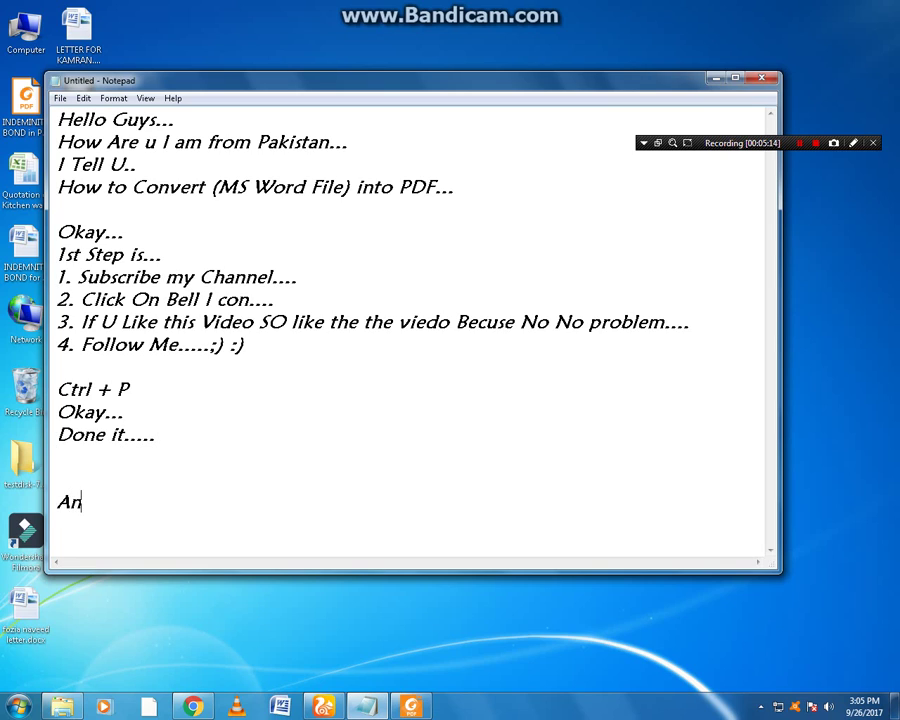
pyautogui.write('d')
pyautogui.press('Return')
# - Finish with 'Thanksss....', 'For....' and 'Watching.......:* :* :*' plus trailing blank lines
pyautogui.press('Return')
pyautogui.write('han')
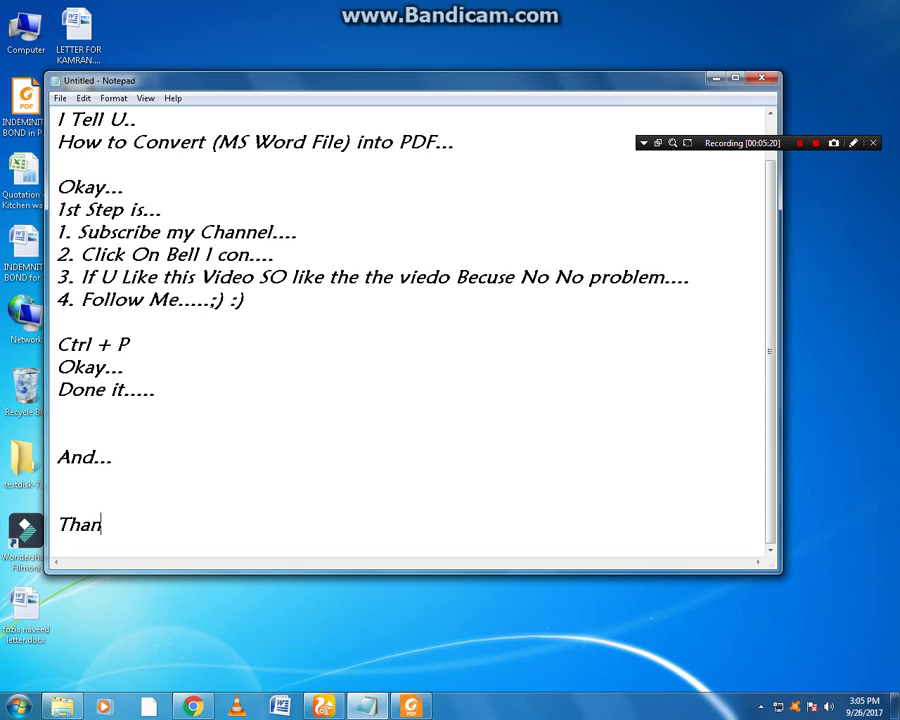
pyautogui.write('ksss....')
pyautogui.press('Return')
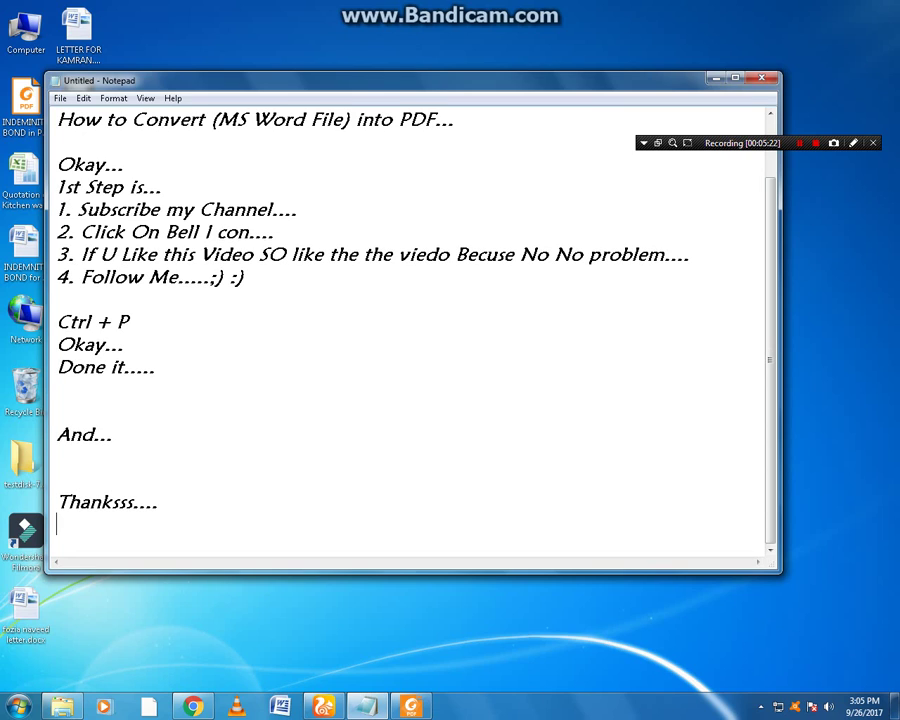
pyautogui.write('For....')
pyautogui.press('Return')
pyautogui.write('Wa')
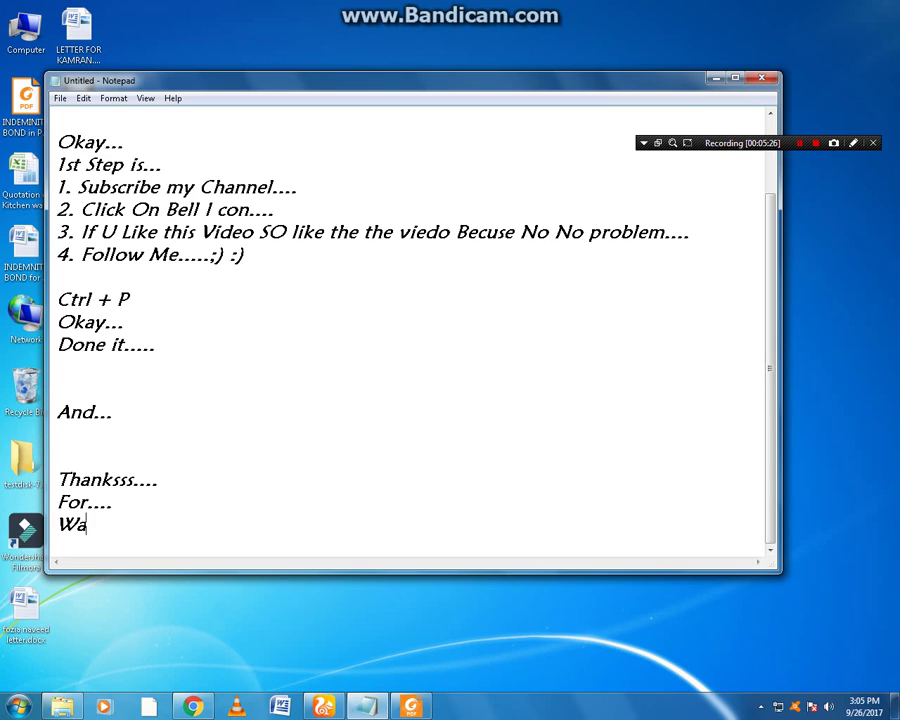
pyautogui.write('tchimn')
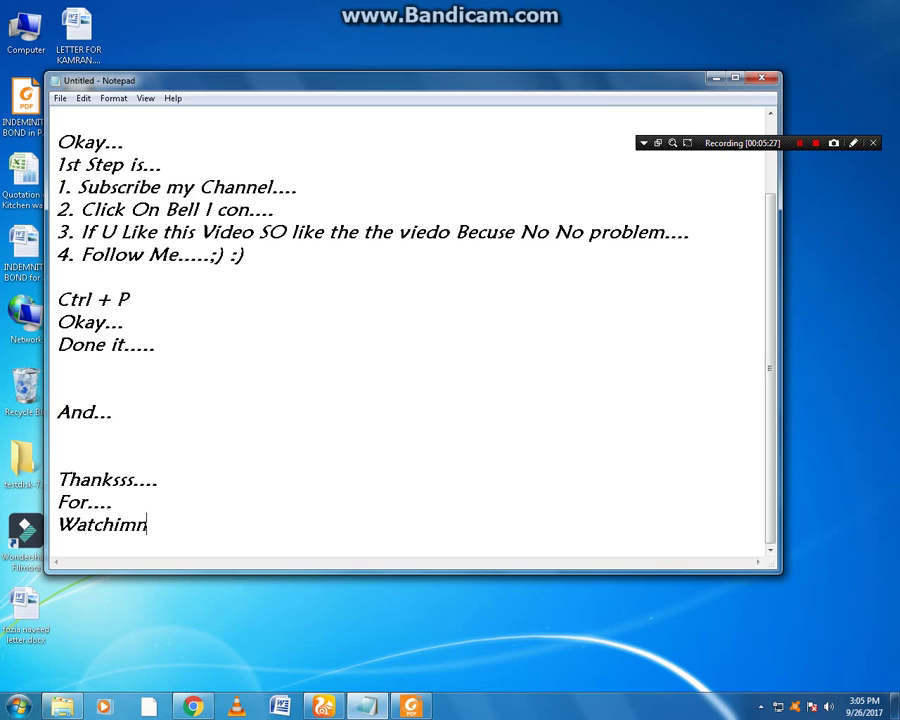
pyautogui.write('g')
pyautogui.press('BackSpace')
pyautogui.press('BackSpace')
pyautogui.press('BackSpace')
pyautogui.write('n')
pyautogui.write('g.......:')
pyautogui.write('* :*')
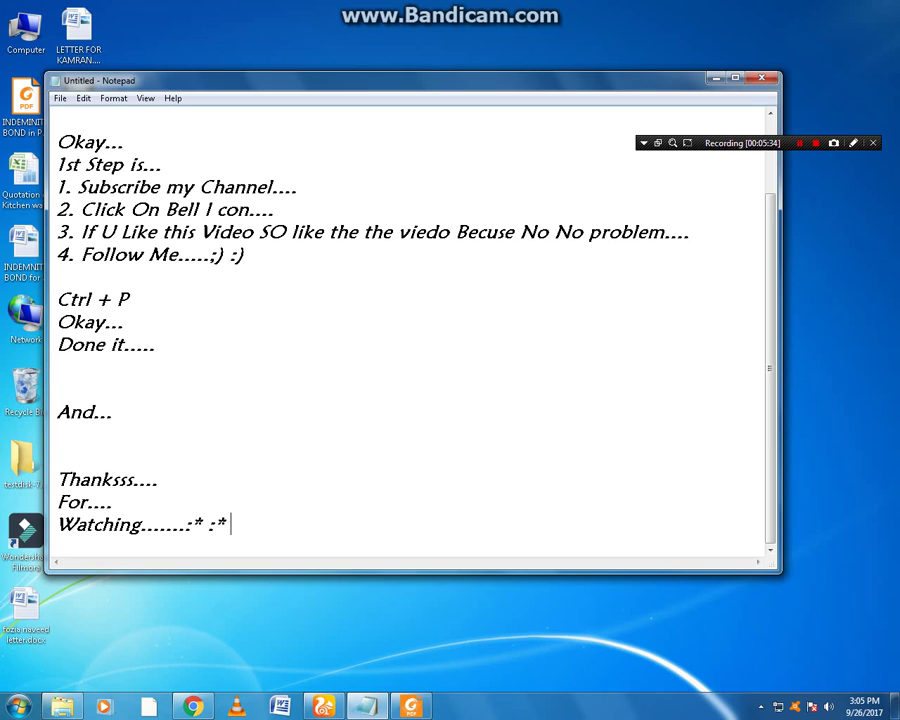
pyautogui.write(' :*')
pyautogui.press('Return')
pyautogui.press('Return')
pyautogui.press('Return')
pyautogui.press('Return')
pyautogui.press('Return')
pyautogui.press('Return')
pyautogui.press('Return')
pyautogui.press('Return')
pyautogui.press('Return')
pyautogui.press('Return')
pyautogui.press('Return')
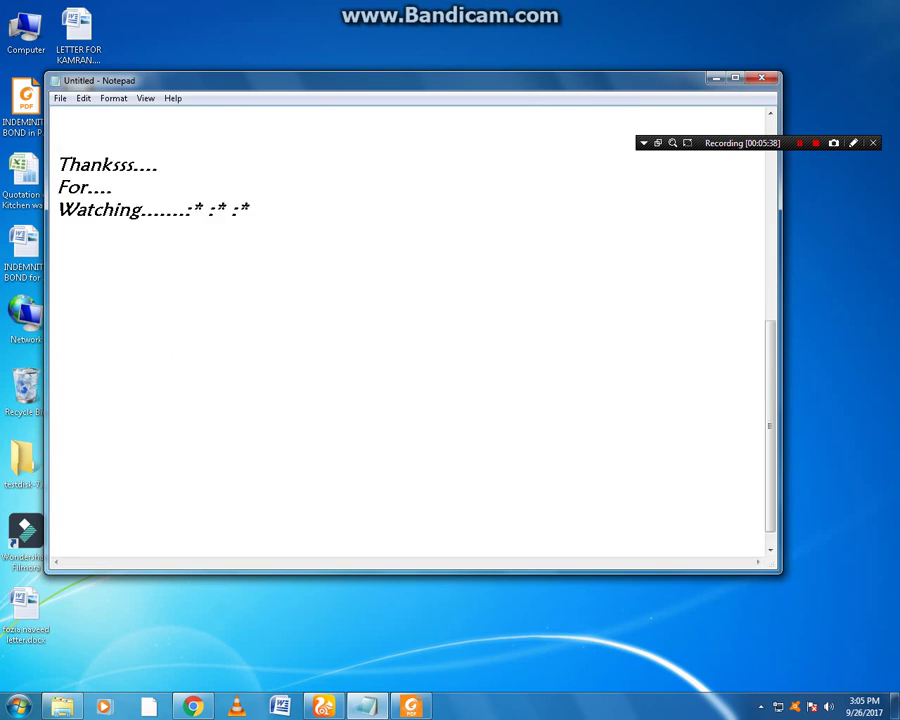